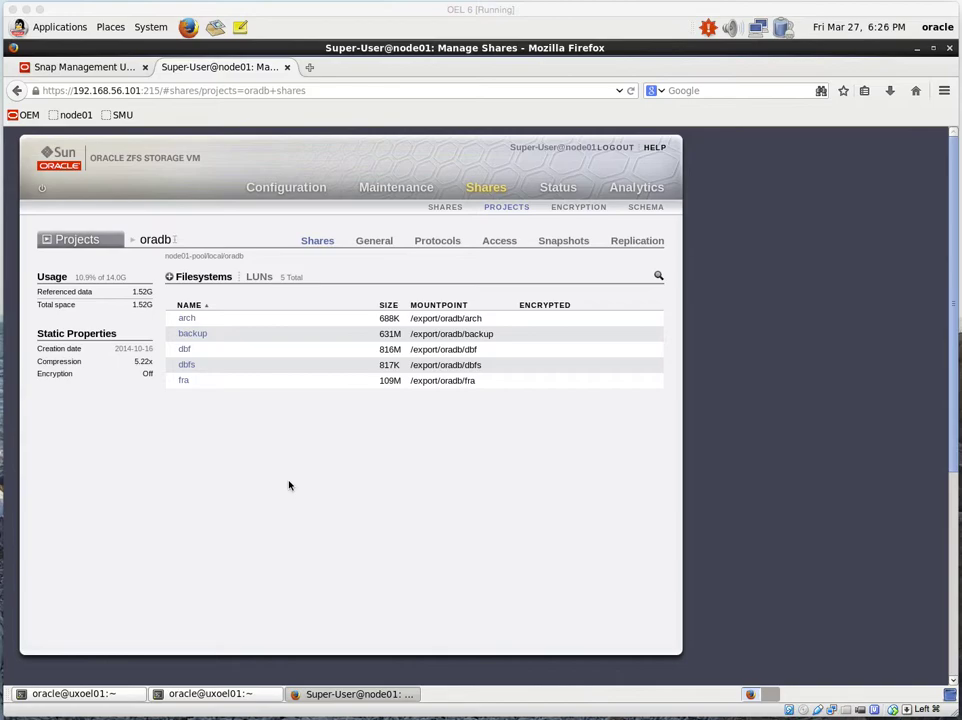
# Step: Review the storage appliance's status dashboard and the recent Clone Backup task for oradb in Snap Management Utility
pyautogui.click(562, 192)
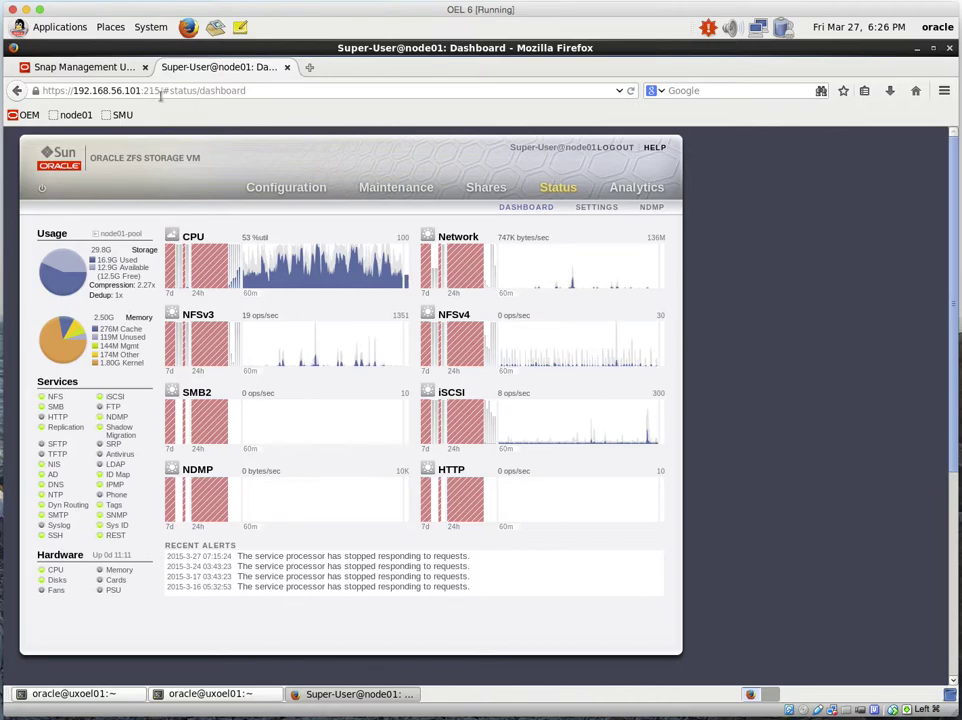
pyautogui.click(100, 70)
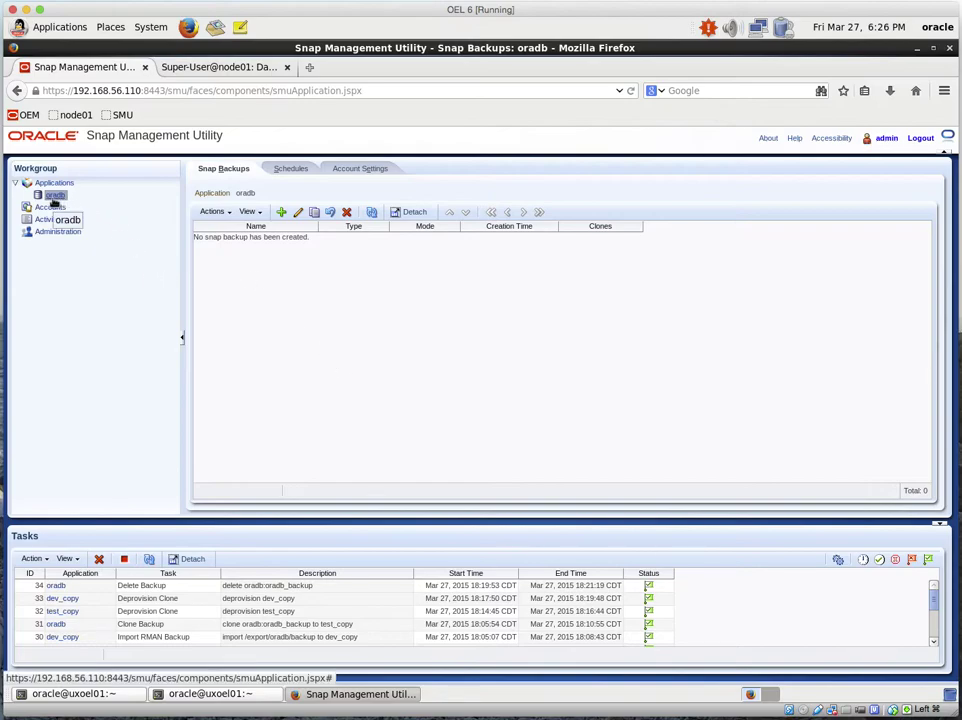
pyautogui.click(229, 624)
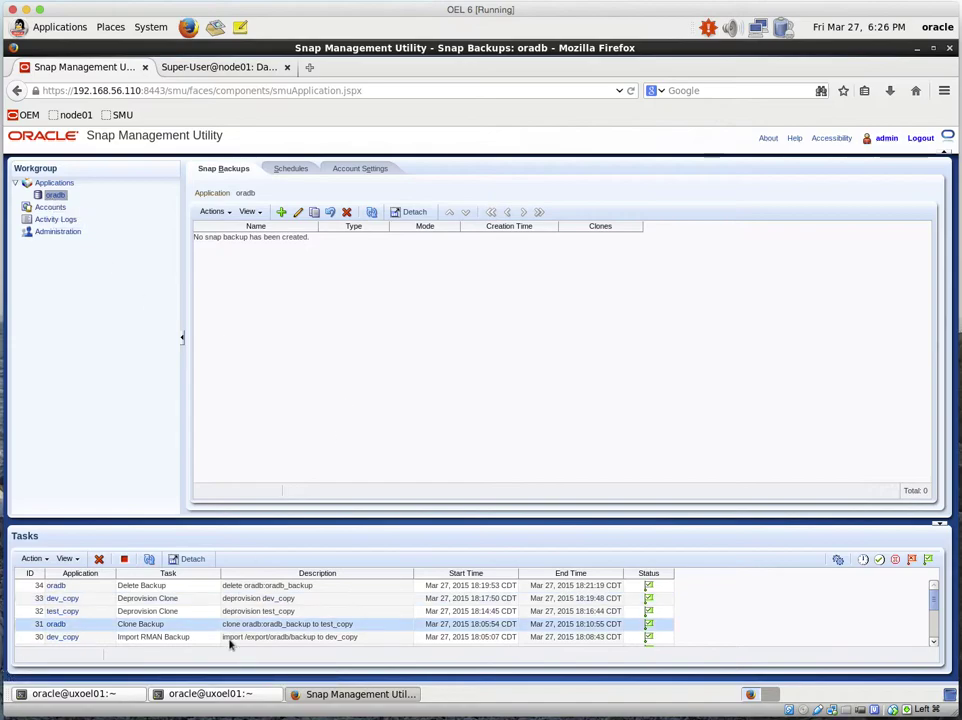
# Step: List the running database instances in the terminal with ps -ef |grep pmon, and return to Snap Management Utility
pyautogui.click(205, 694)
pyautogui.write('ps -ef')
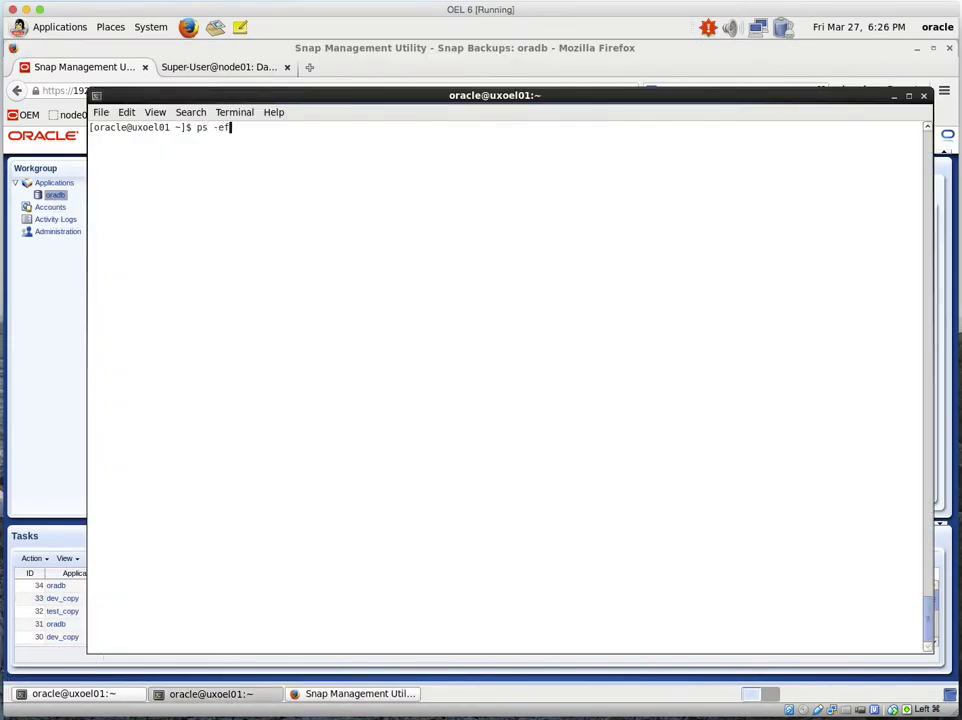
pyautogui.write(' |grep pmon')
pyautogui.press('Return')
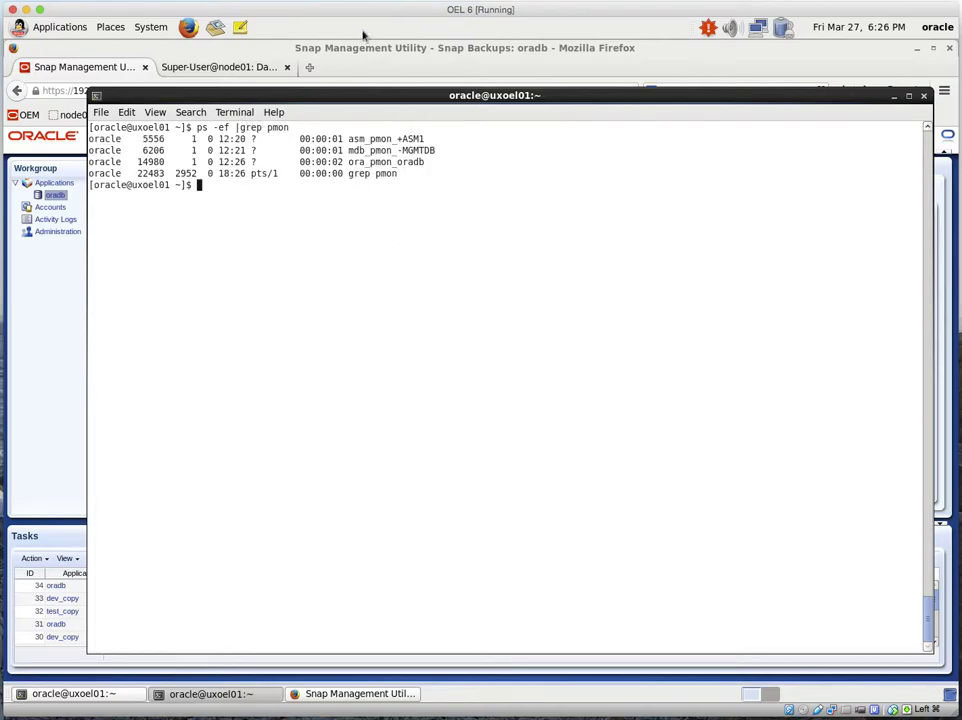
pyautogui.click(60, 404)
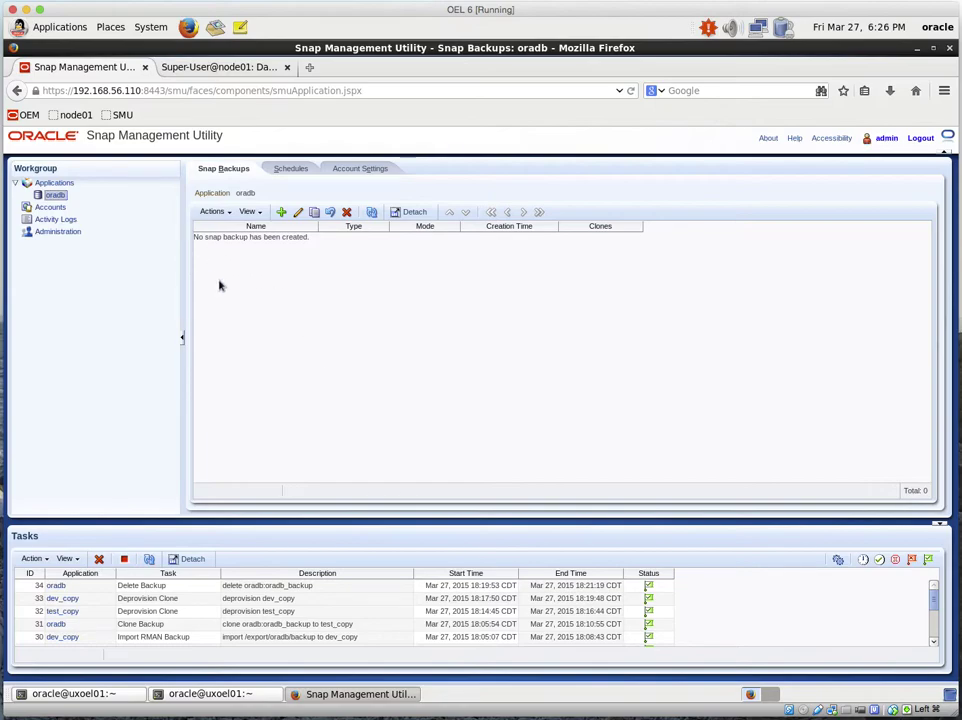
# Step: Create a snap backup of oradb named oradb_backup with type Online
pyautogui.click(213, 212)
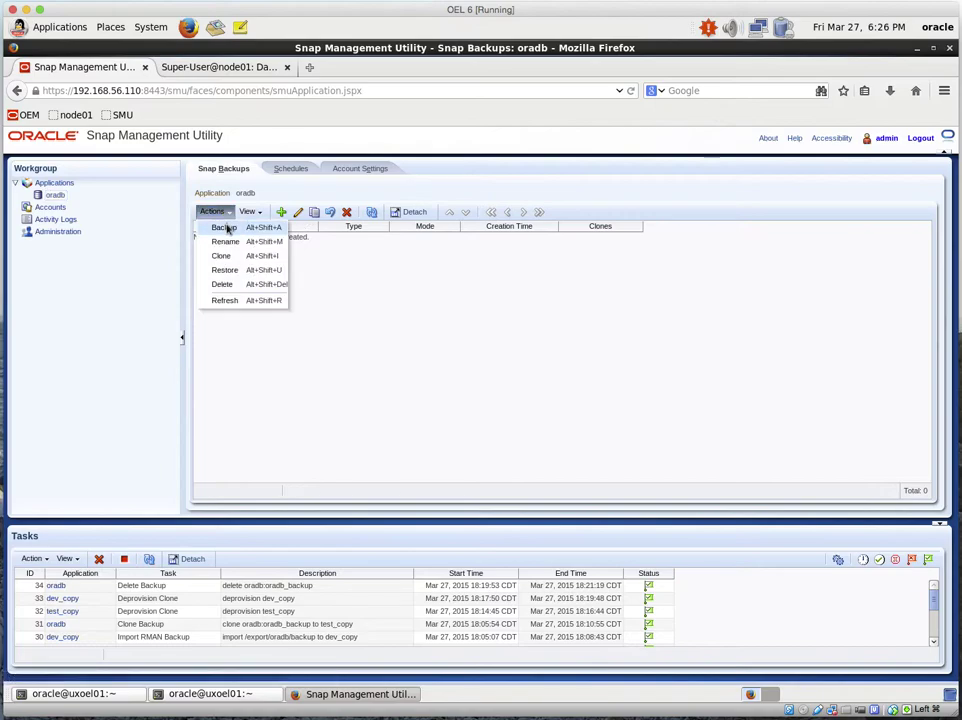
pyautogui.click(222, 223)
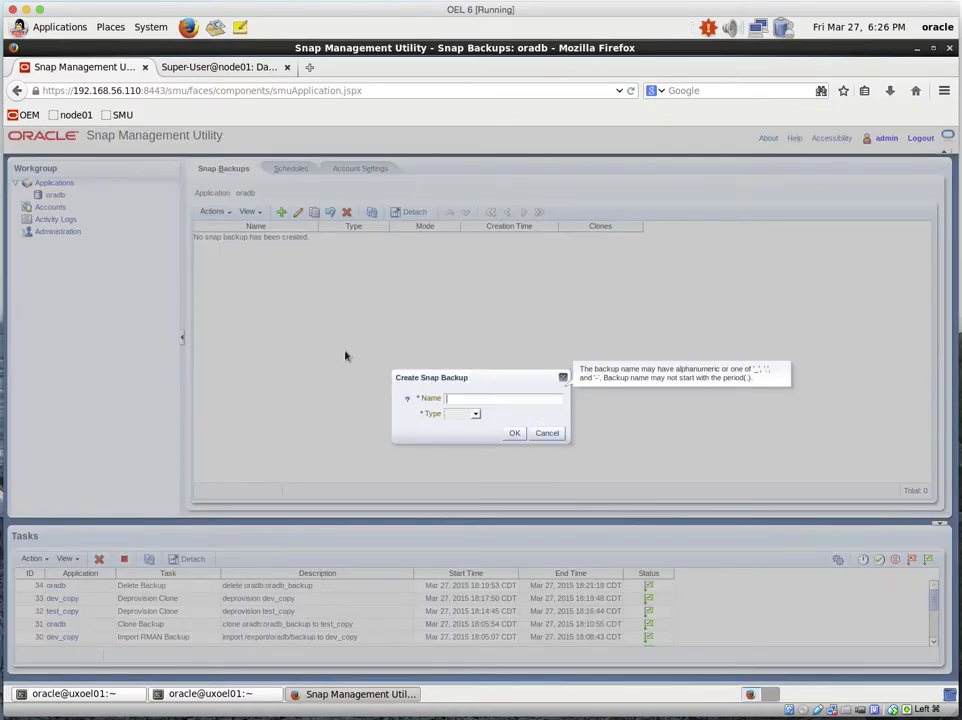
pyautogui.write('o')
pyautogui.click(477, 412)
pyautogui.click(476, 414)
pyautogui.click(469, 441)
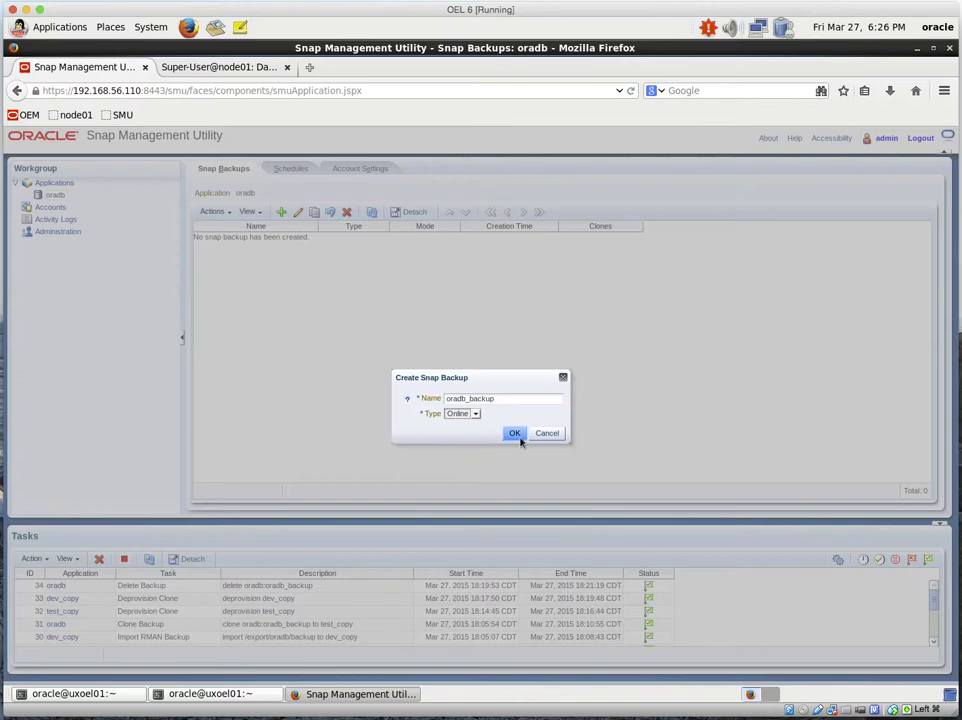
pyautogui.click(514, 433)
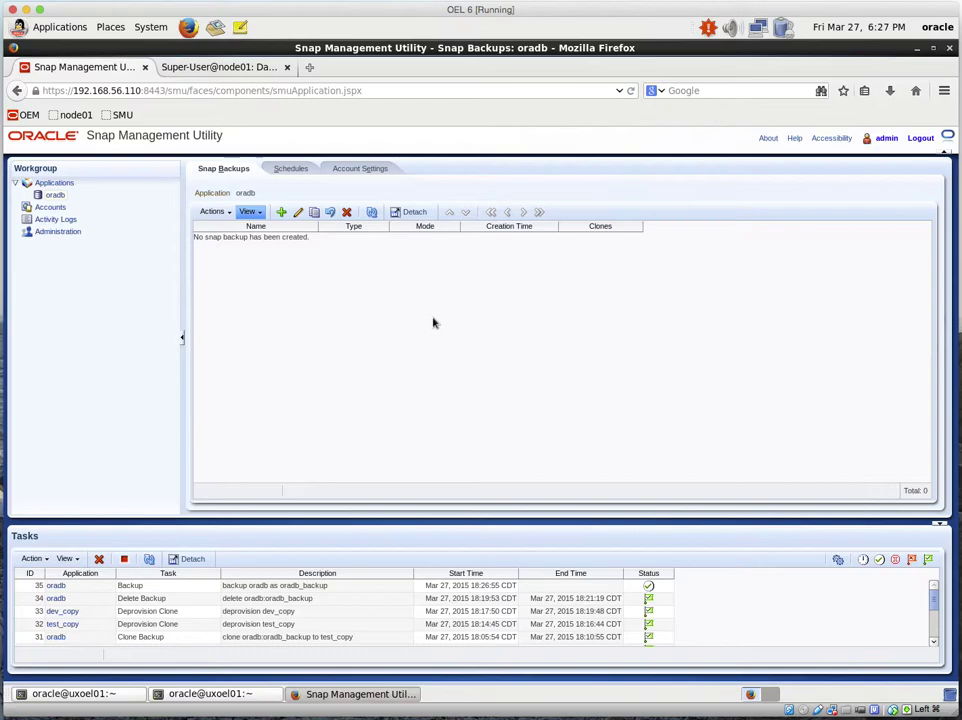
# Step: Inspect the filesystems of the oradb project on the ZFS storage appliance
pyautogui.click(220, 67)
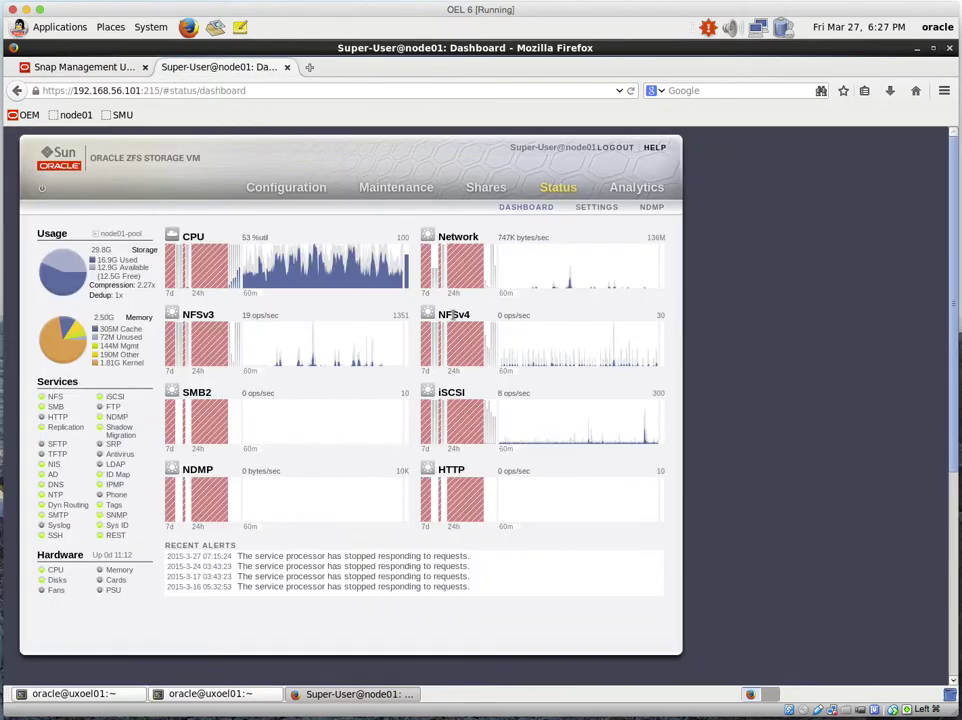
pyautogui.click(486, 187)
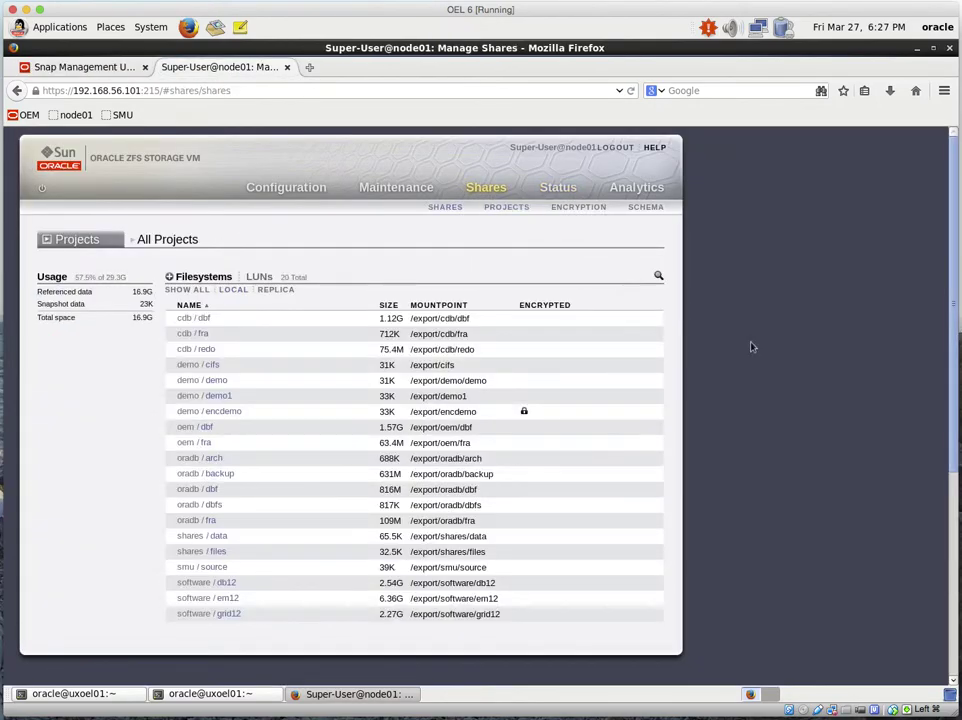
pyautogui.click(76, 240)
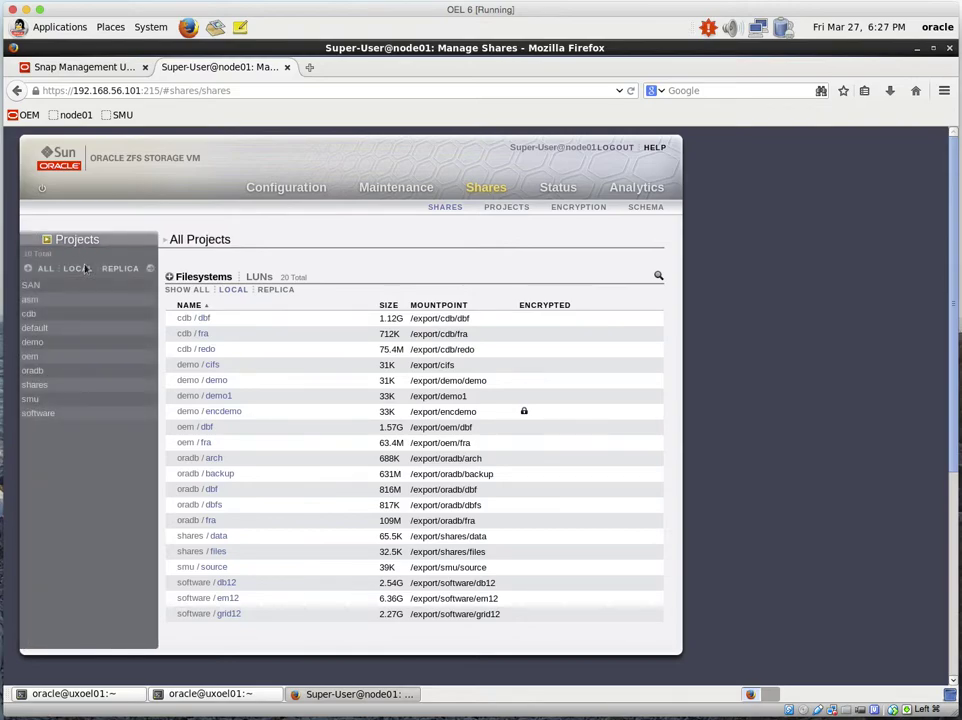
pyautogui.click(45, 372)
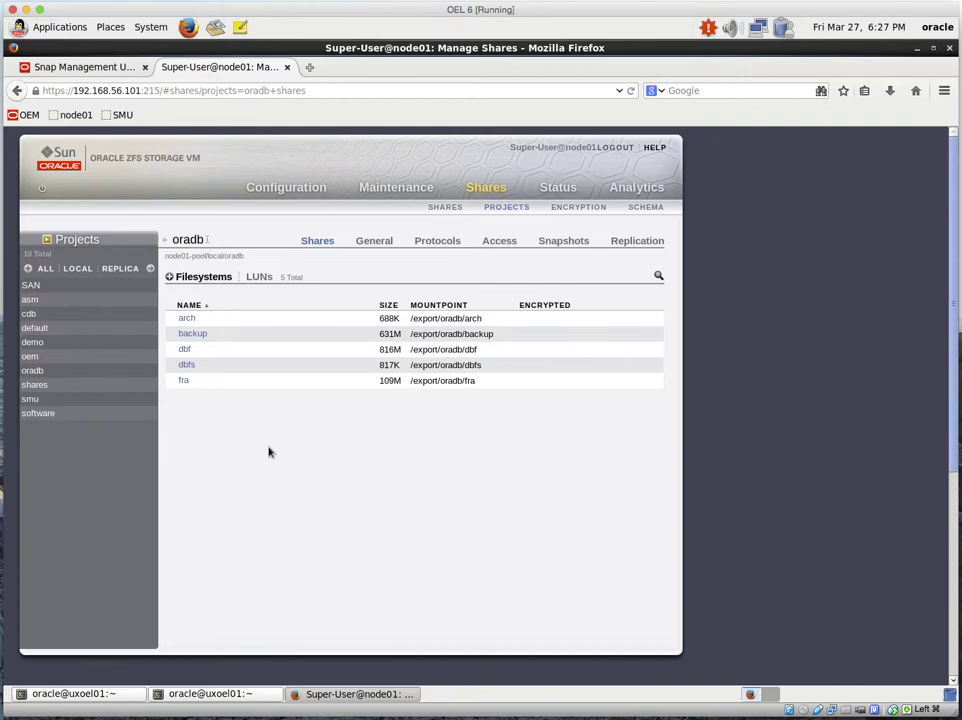
# Step: Start an RMAN image import in Snap Management Utility, using storage ZFSSA and image path /export/oradb/backup, and proceed to the database account details
pyautogui.click(88, 67)
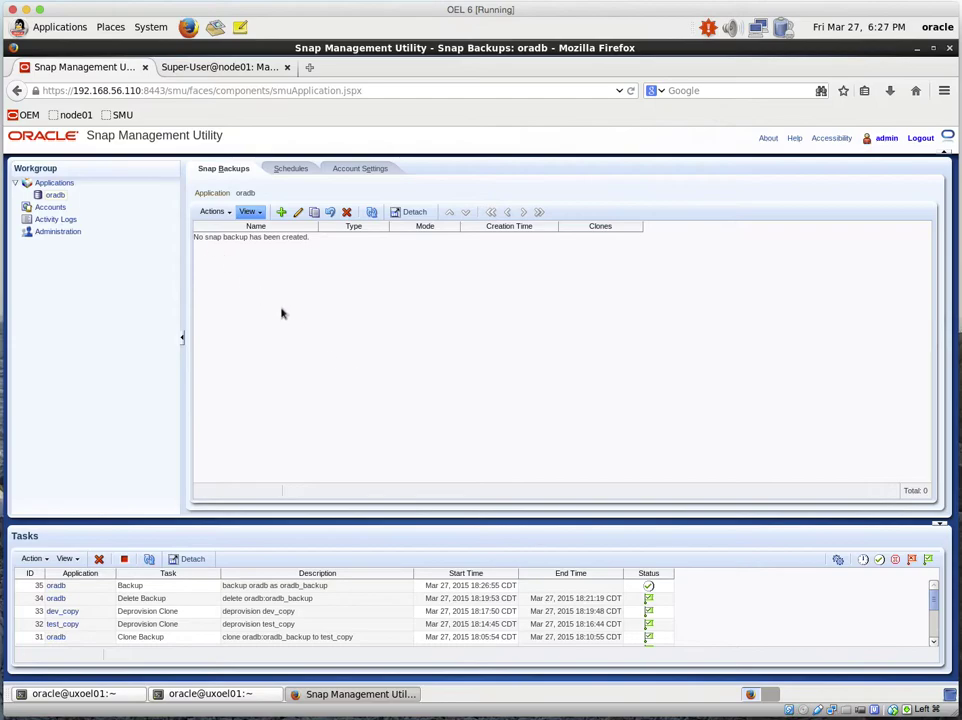
pyautogui.click(55, 183)
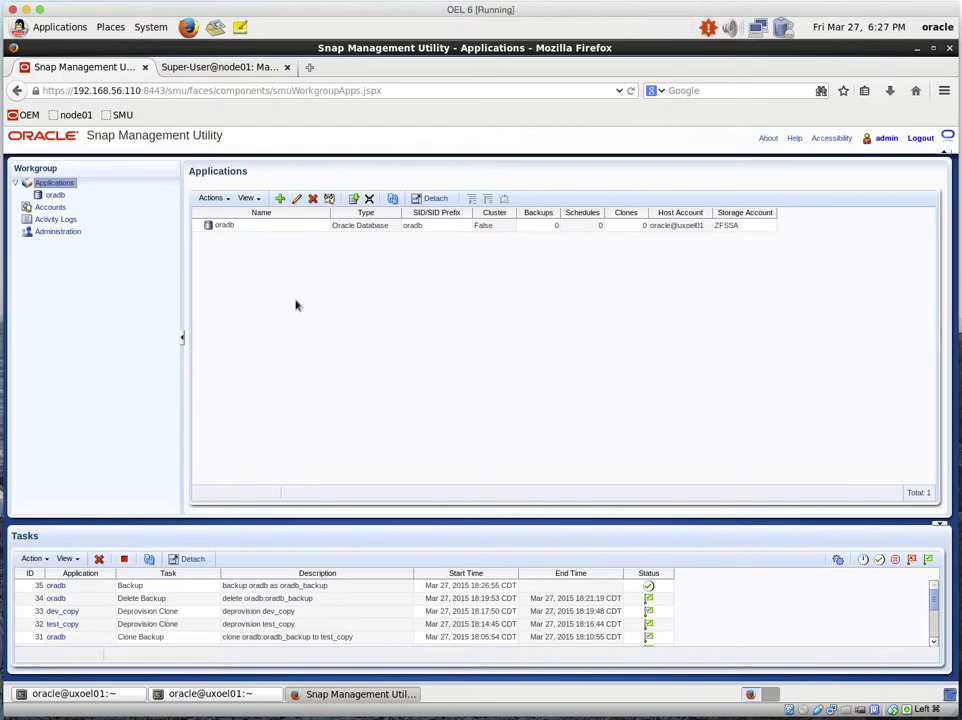
pyautogui.click(210, 198)
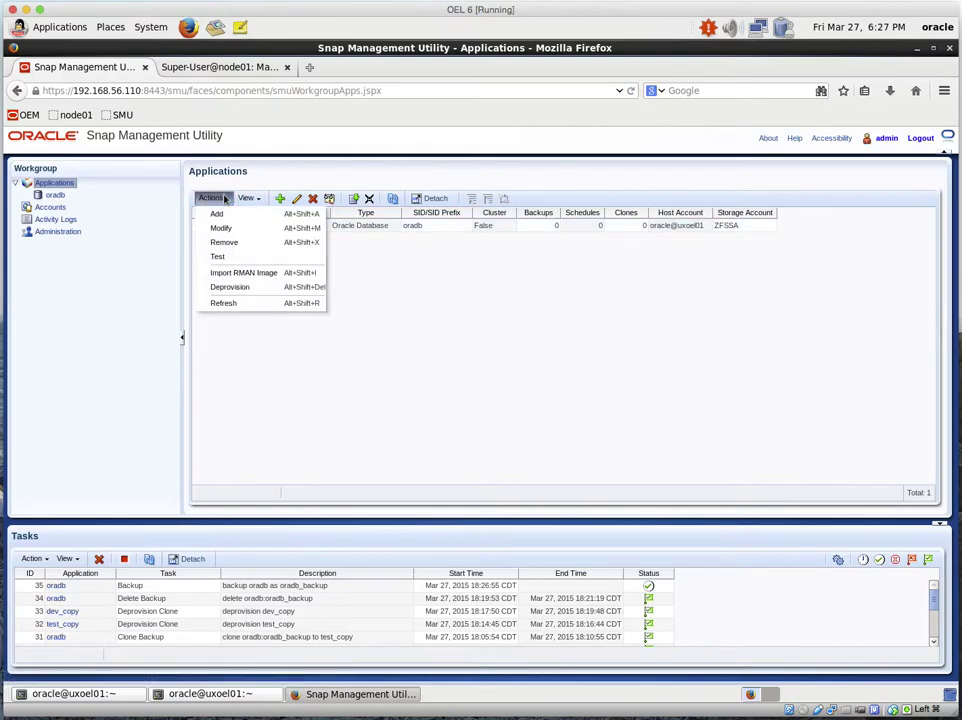
pyautogui.click(252, 273)
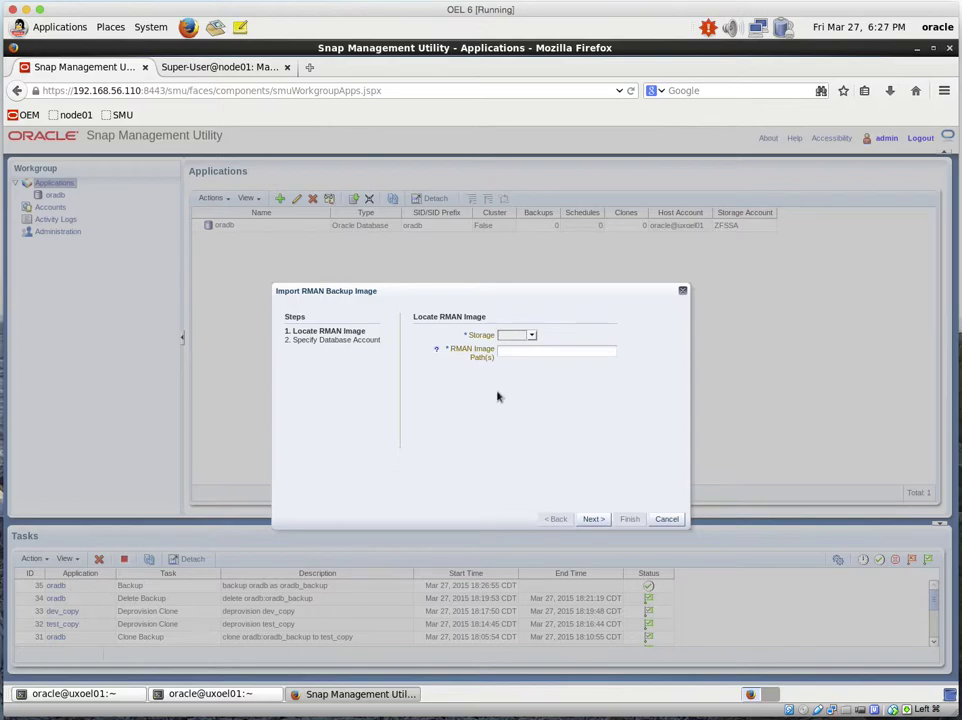
pyautogui.click(531, 335)
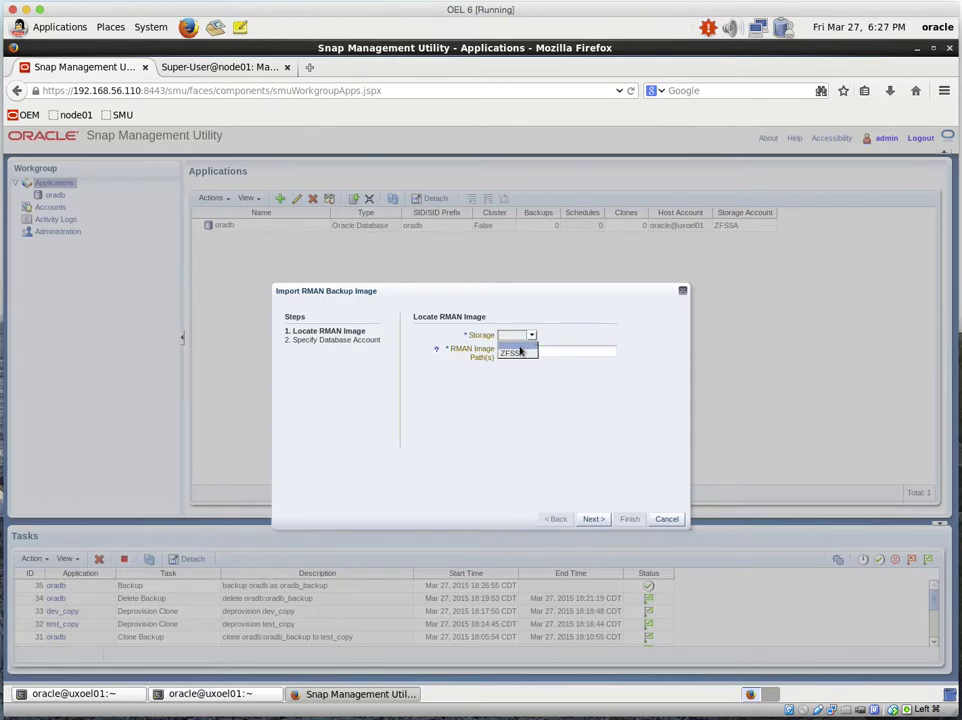
pyautogui.click(520, 354)
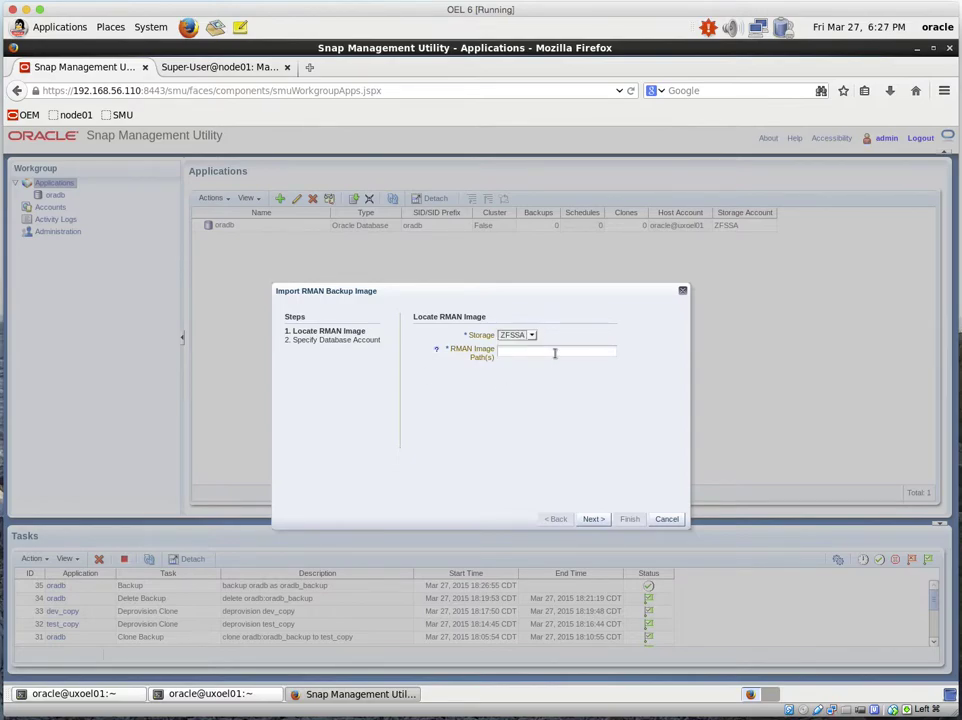
pyautogui.click(555, 352)
pyautogui.write('/')
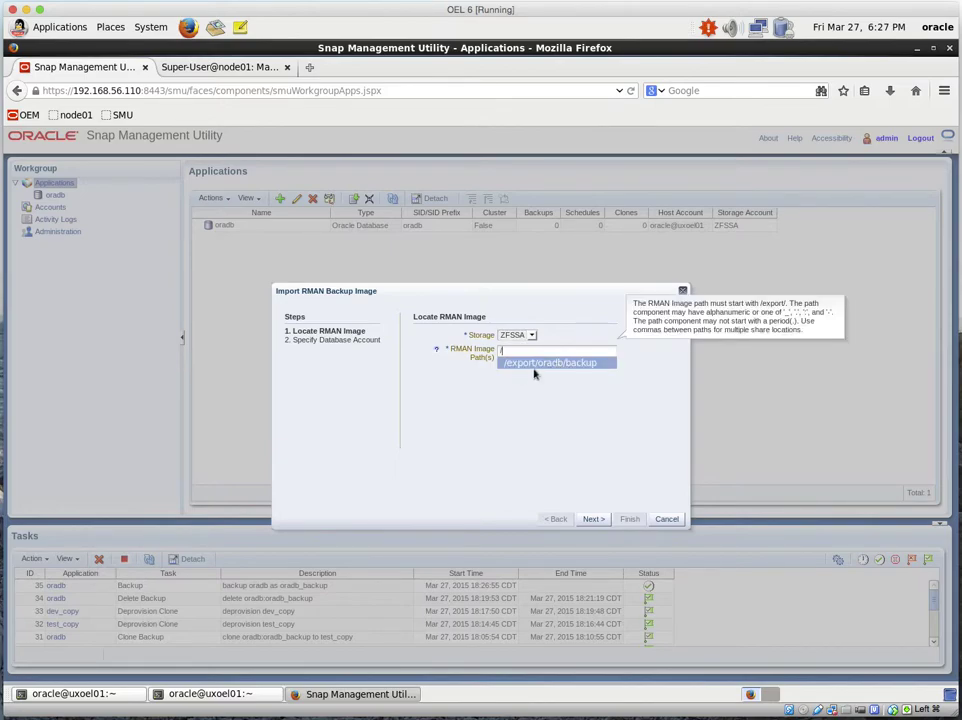
pyautogui.click(563, 368)
pyautogui.click(186, 60)
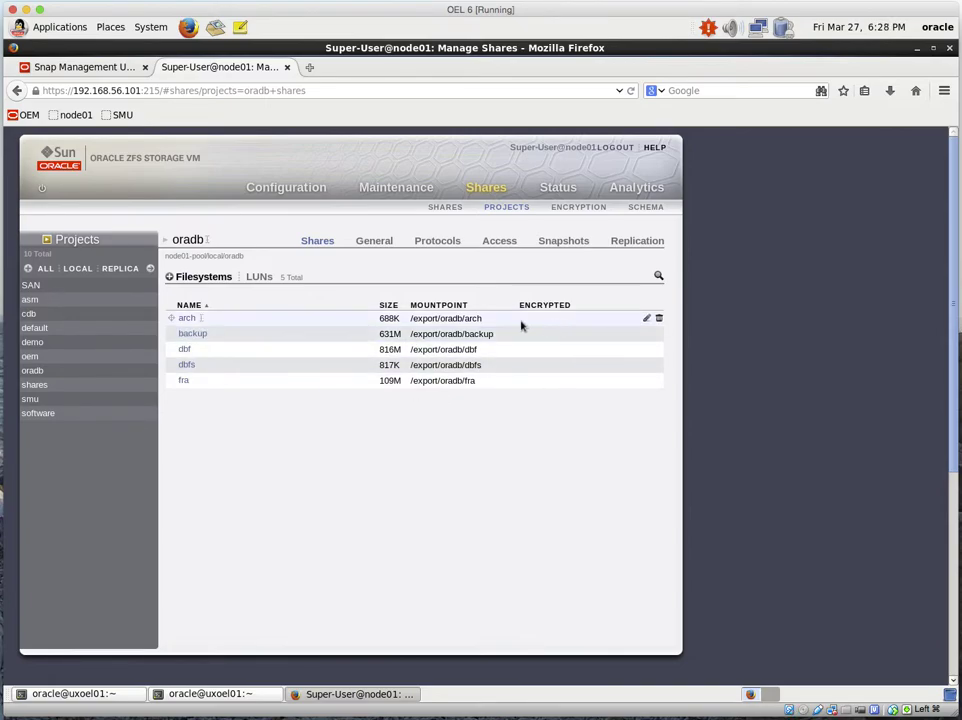
pyautogui.click(62, 68)
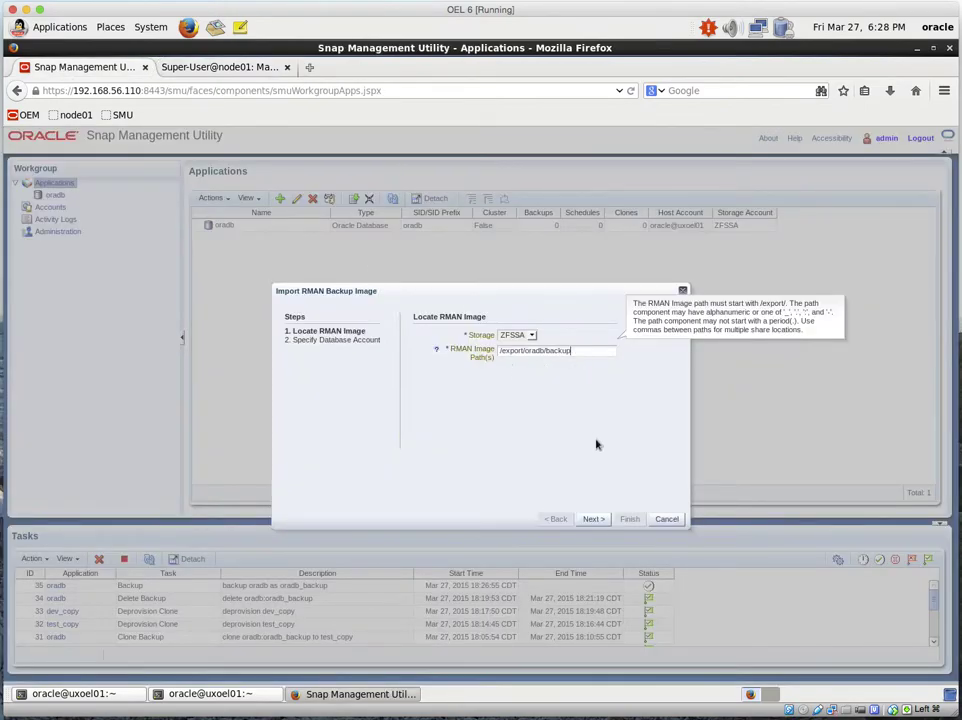
pyautogui.click(593, 518)
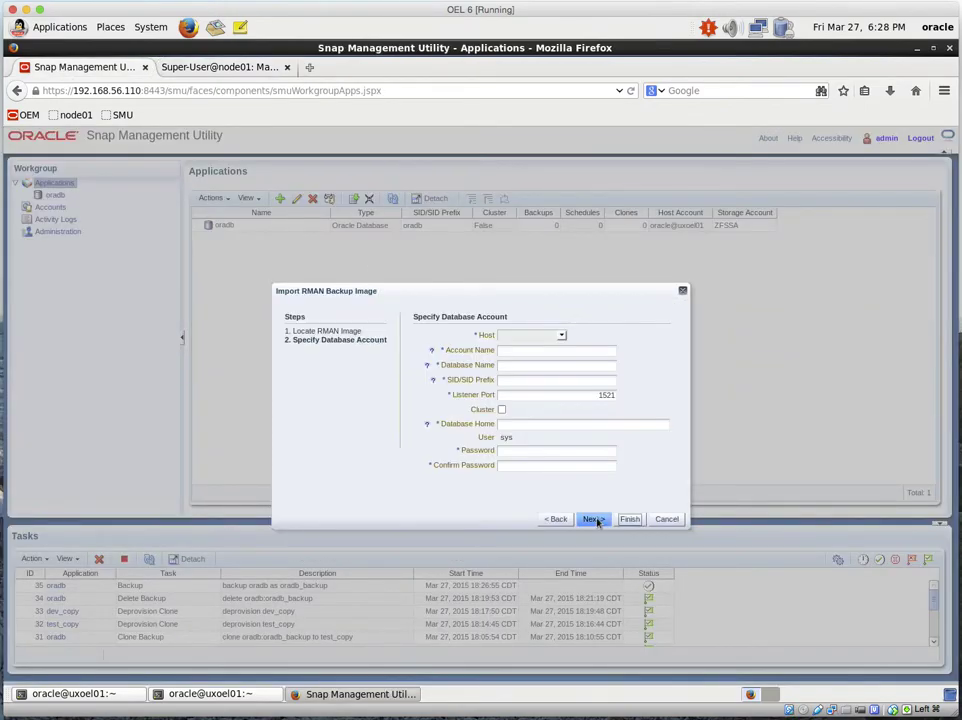
# Step: Specify host oracle@uxoel01, account name dev_copy, database name devdb and SID prefix devdb for the imported database
pyautogui.click(562, 335)
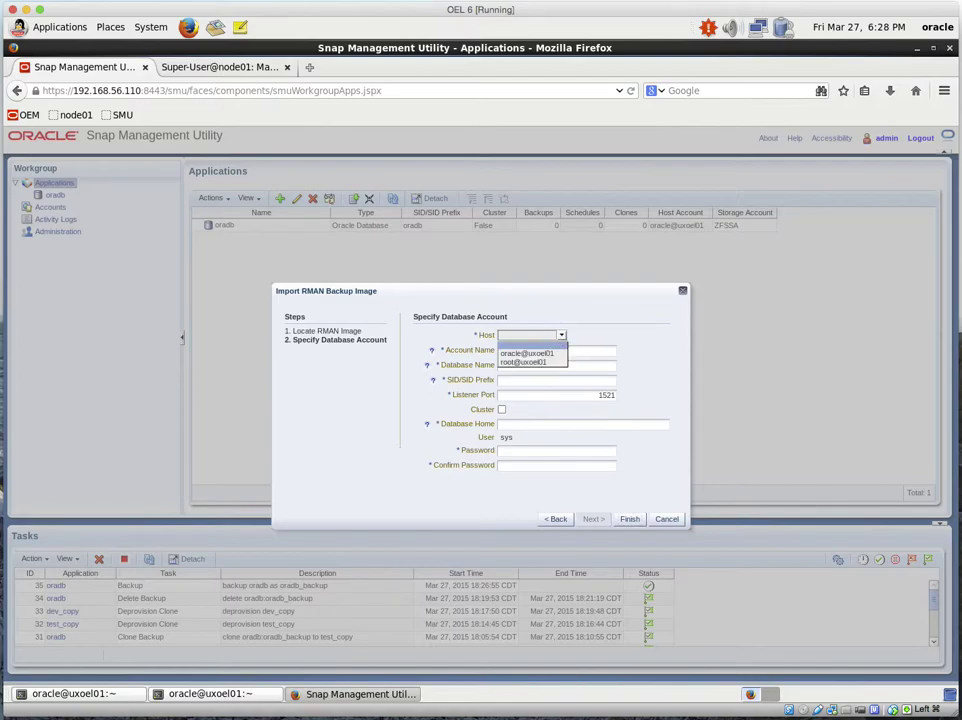
pyautogui.click(549, 352)
pyautogui.click(575, 351)
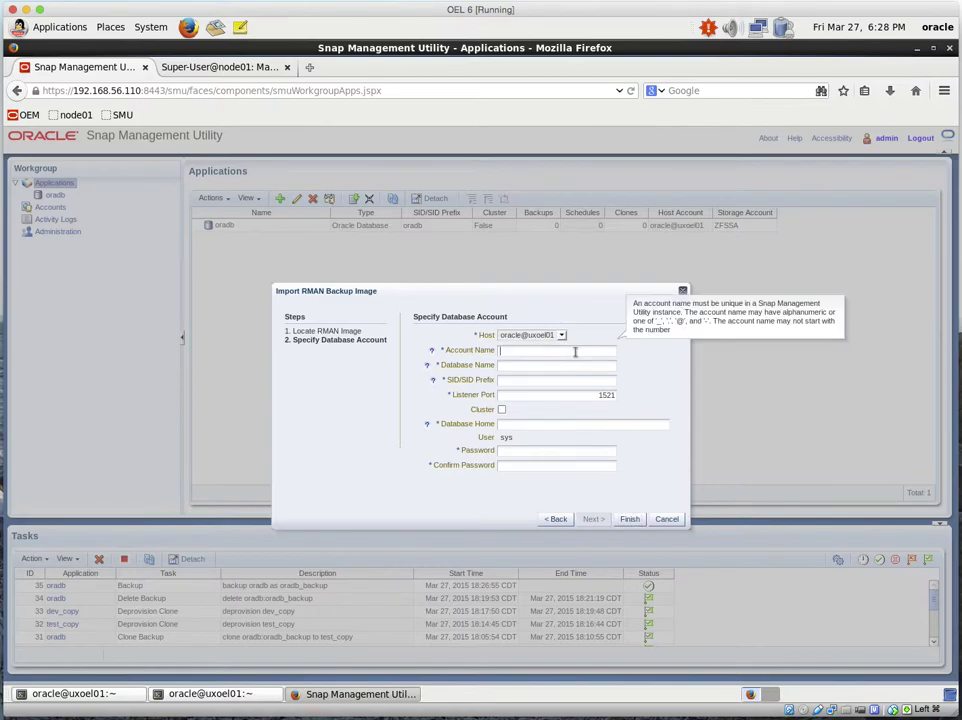
pyautogui.write('d')
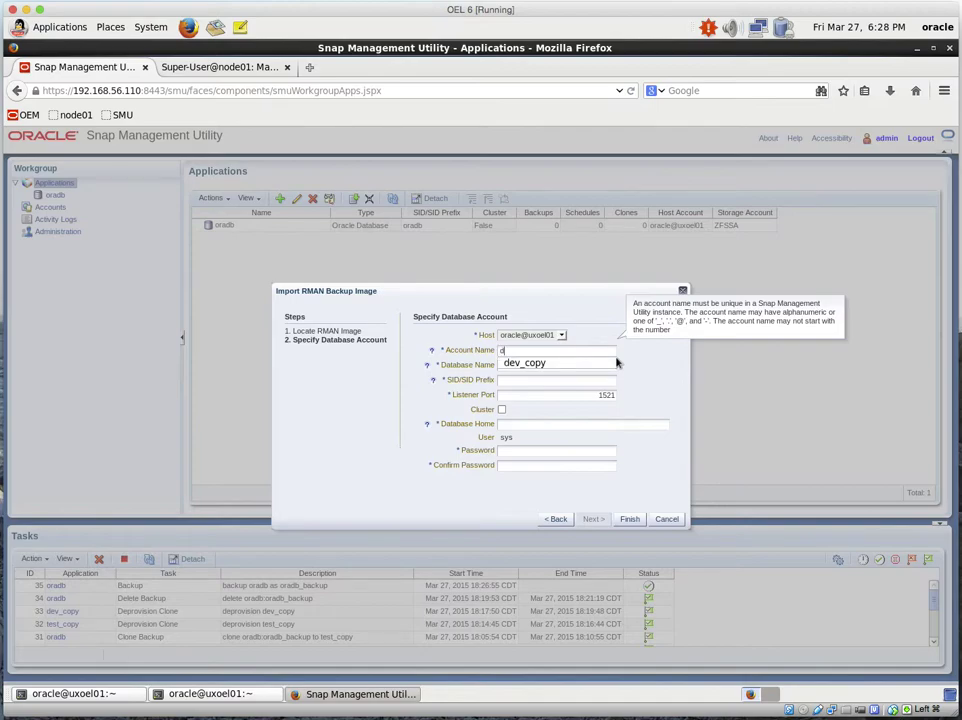
pyautogui.click(585, 363)
pyautogui.click(580, 364)
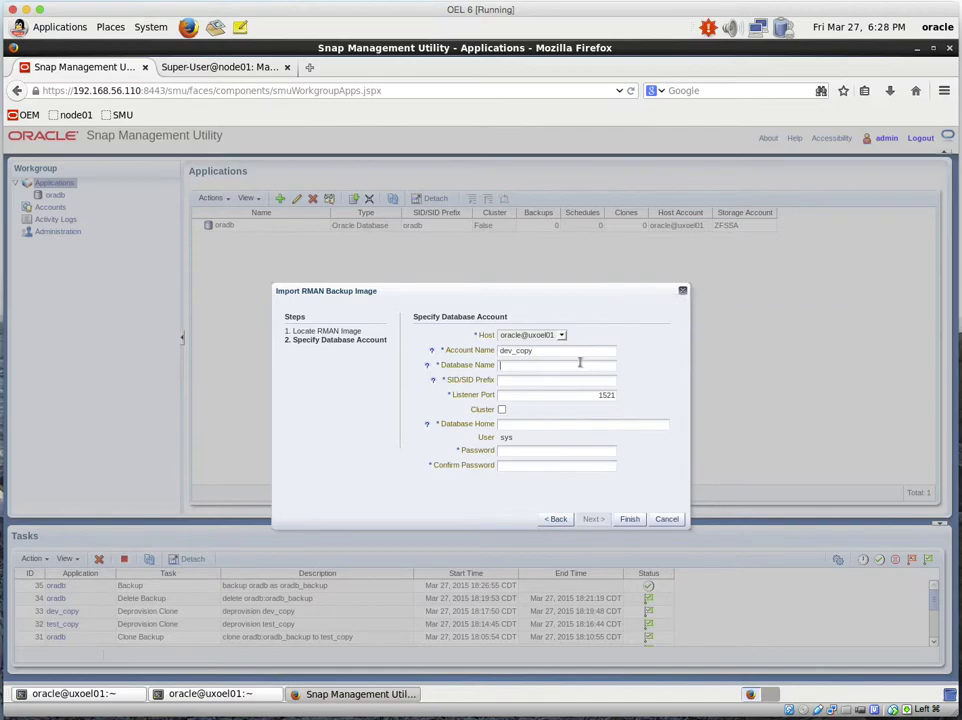
pyautogui.write('d')
pyautogui.click(557, 377)
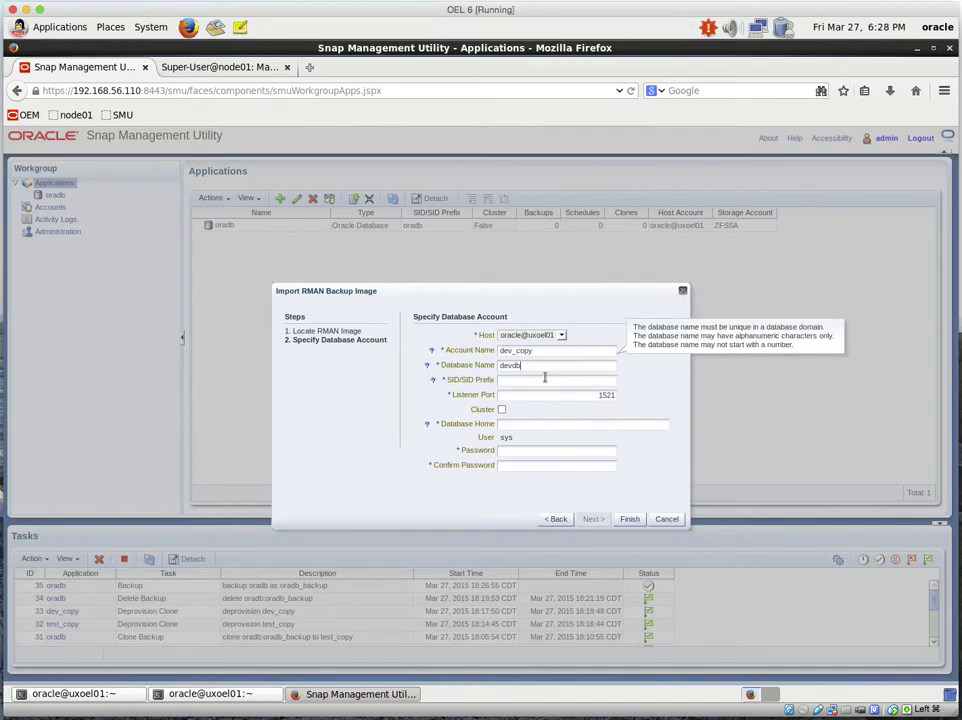
pyautogui.click(543, 379)
pyautogui.write('d')
pyautogui.click(538, 392)
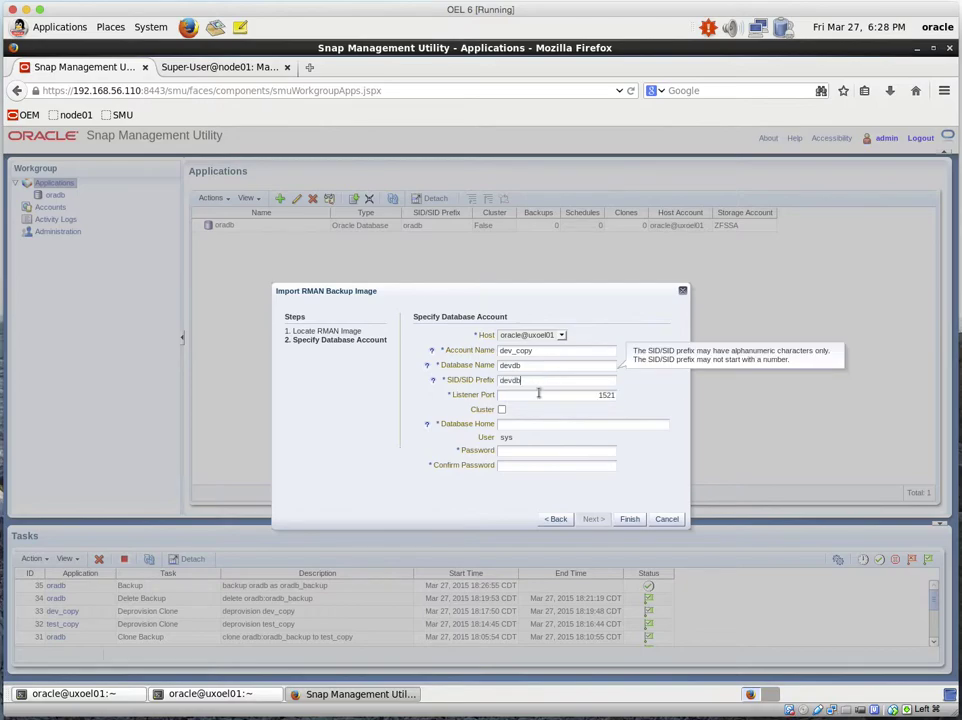
# Step: Set the database home to /u01/app/oracle/product/11.2.0/dbhome_1, enter and confirm the sys password, and submit the import
pyautogui.click(543, 423)
pyautogui.write('/')
pyautogui.click(545, 440)
pyautogui.click(541, 450)
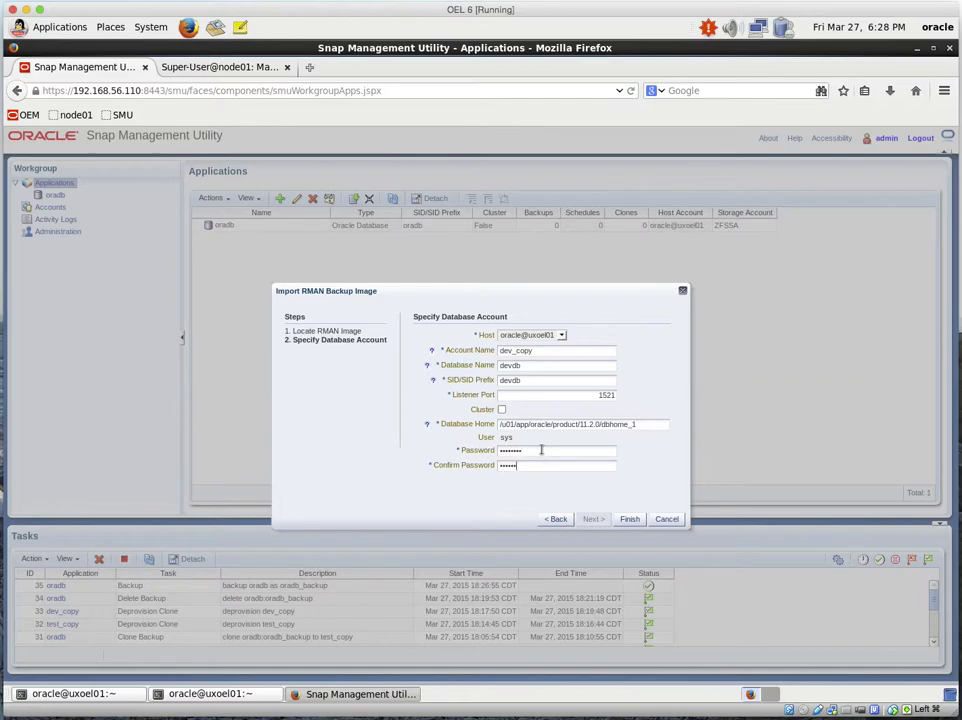
pyautogui.click(629, 519)
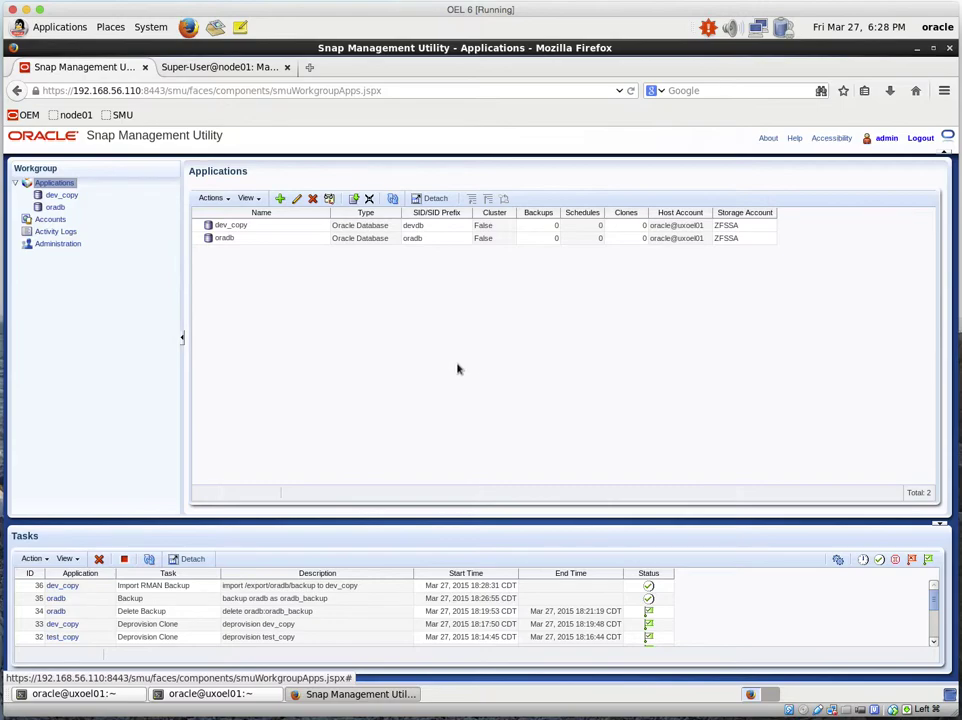
# Step: Check the oradb shares and the status dashboard on the storage appliance, and return to the applications overview in Snap Management Utility
pyautogui.click(230, 70)
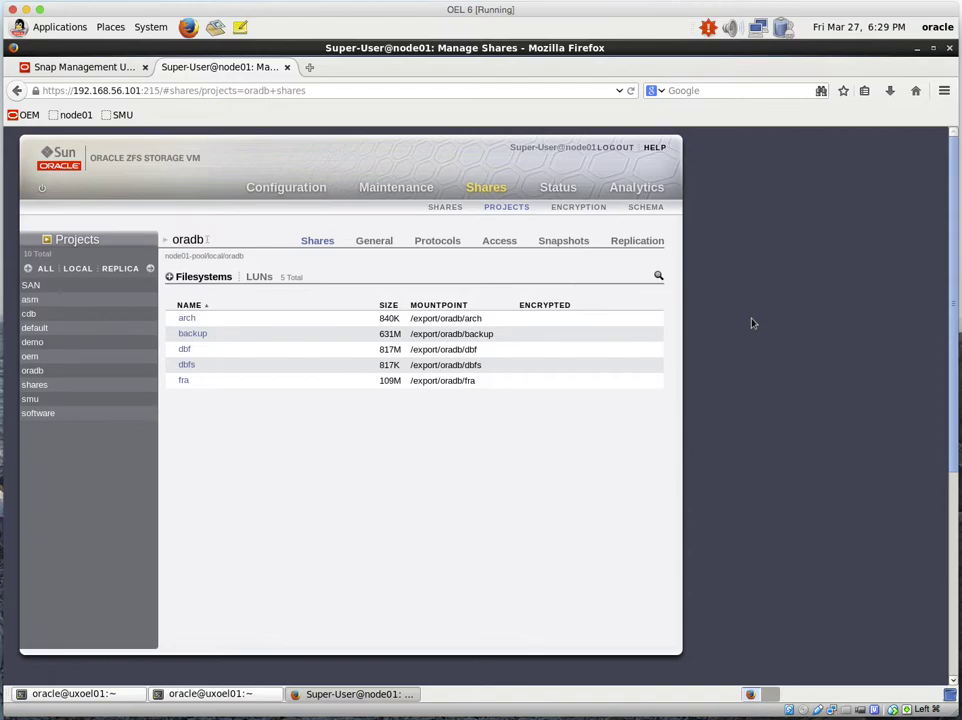
pyautogui.click(556, 187)
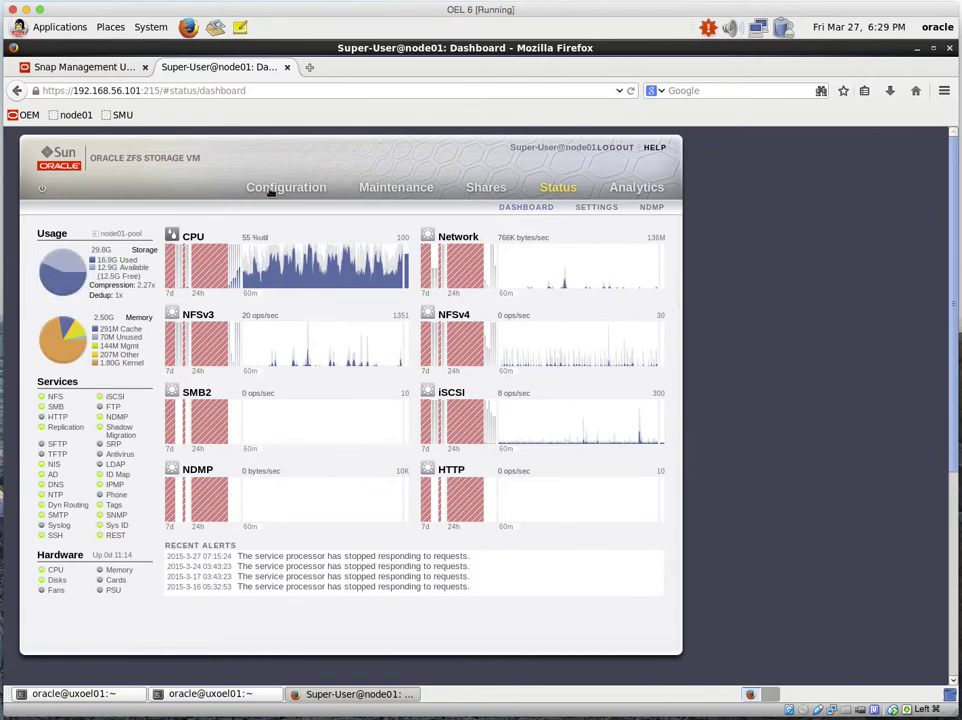
pyautogui.click(110, 67)
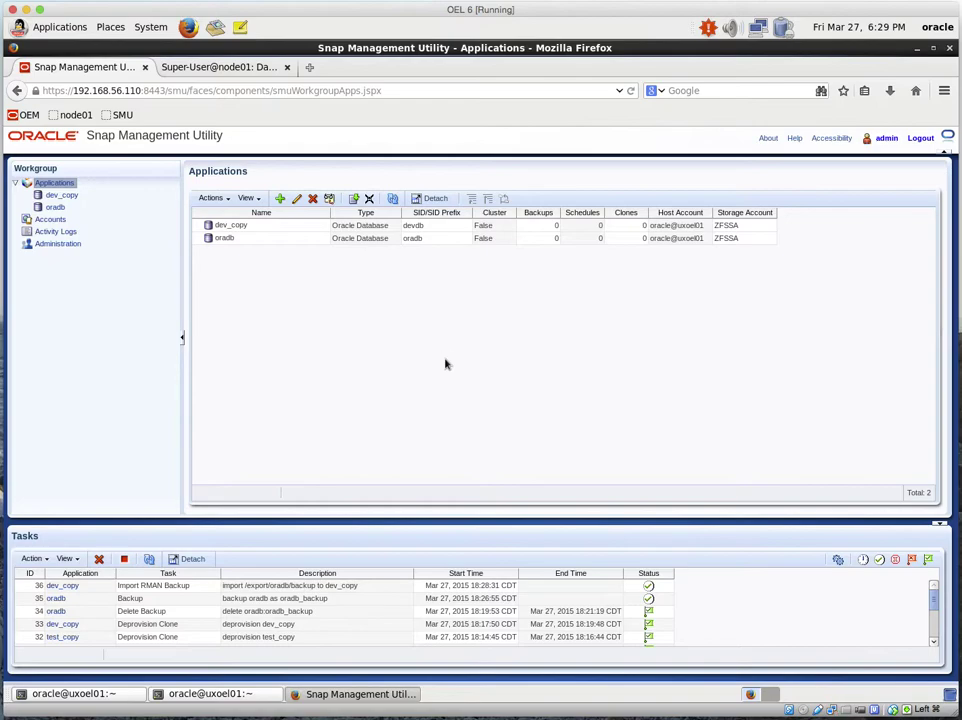
# Step: On the storage appliance, graph NFSv3 operations broken down by share in an analytics worksheet
pyautogui.click(222, 66)
pyautogui.click(638, 188)
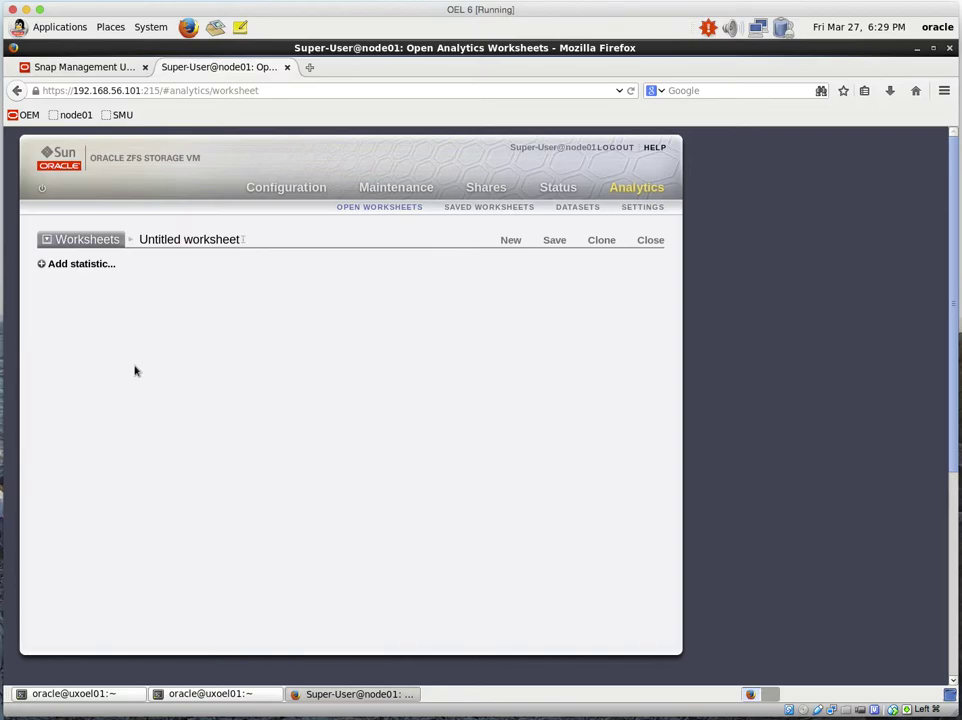
pyautogui.click(44, 265)
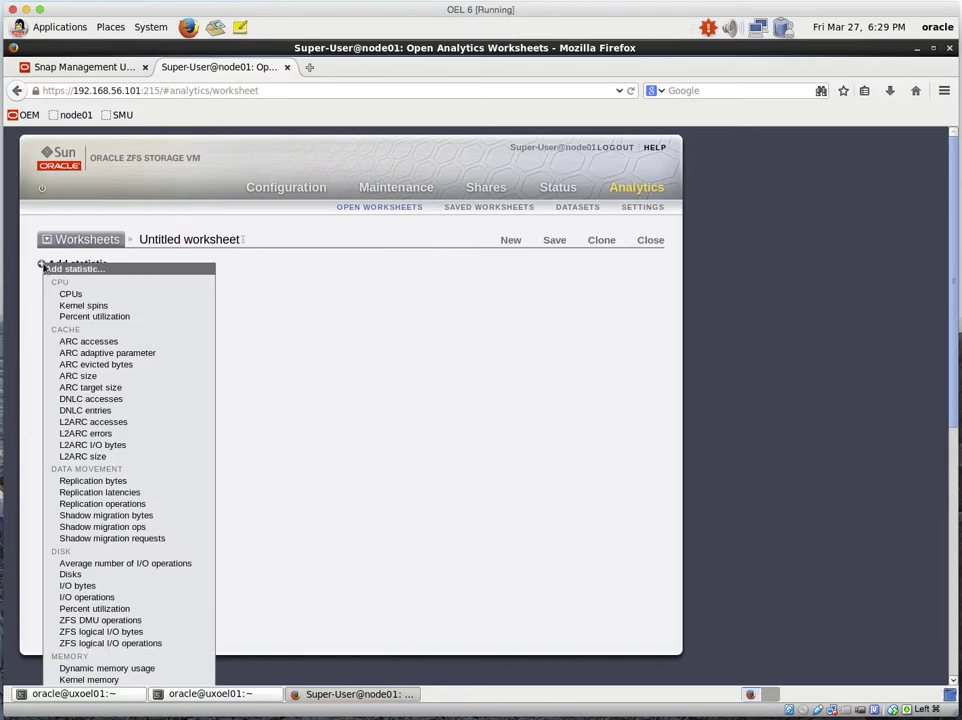
pyautogui.scroll(-3, 101, 423)
pyautogui.scroll(-3, 104, 425)
pyautogui.scroll(-2, 104, 425)
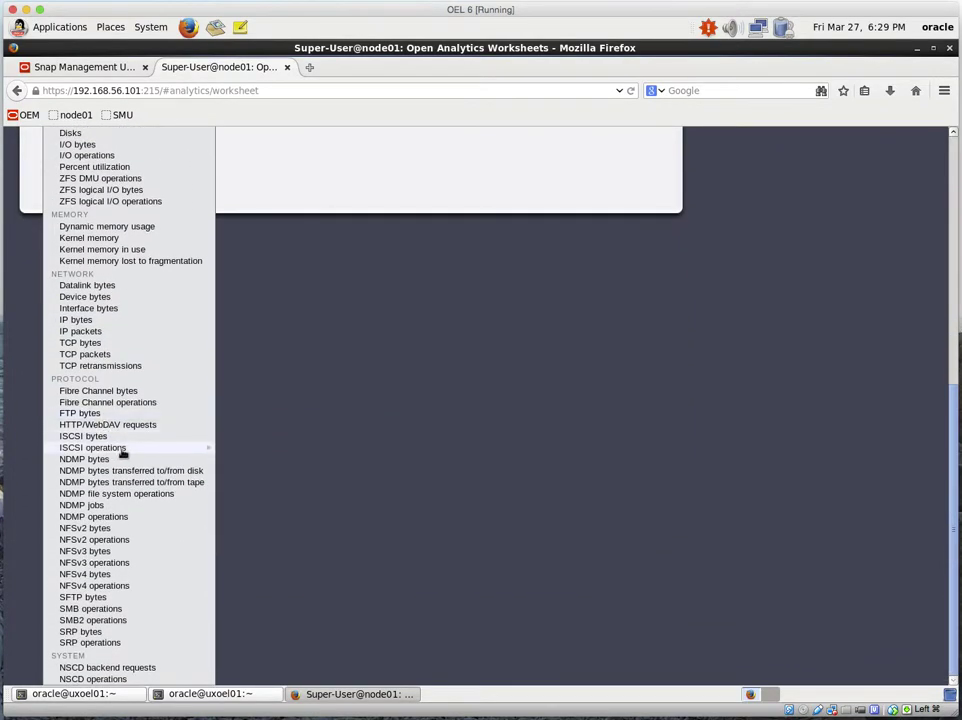
pyautogui.moveTo(121, 565)
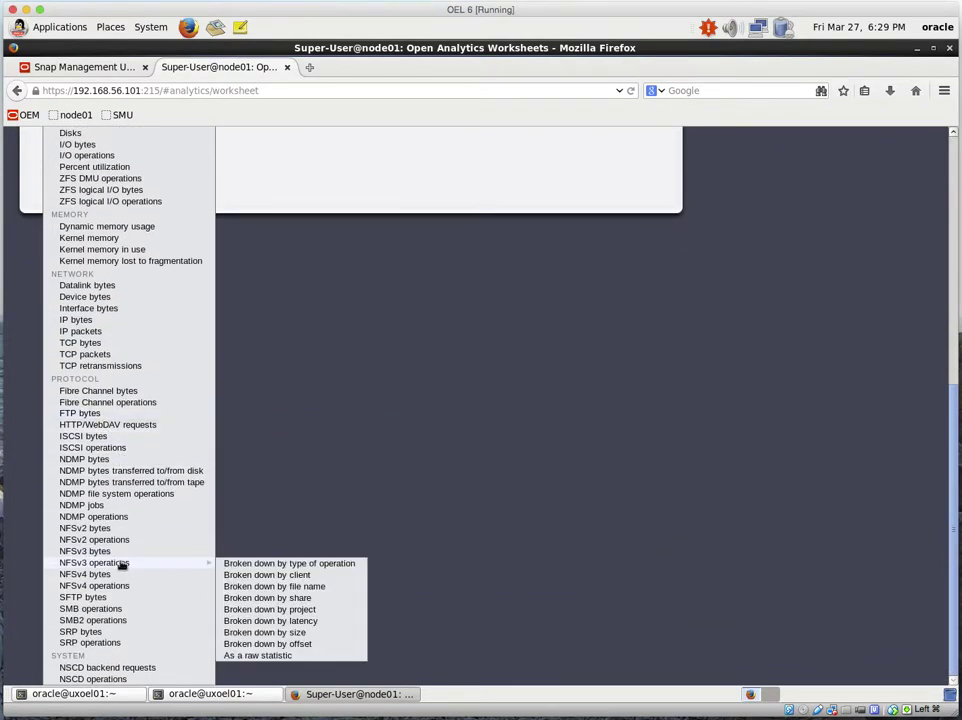
pyautogui.click(318, 598)
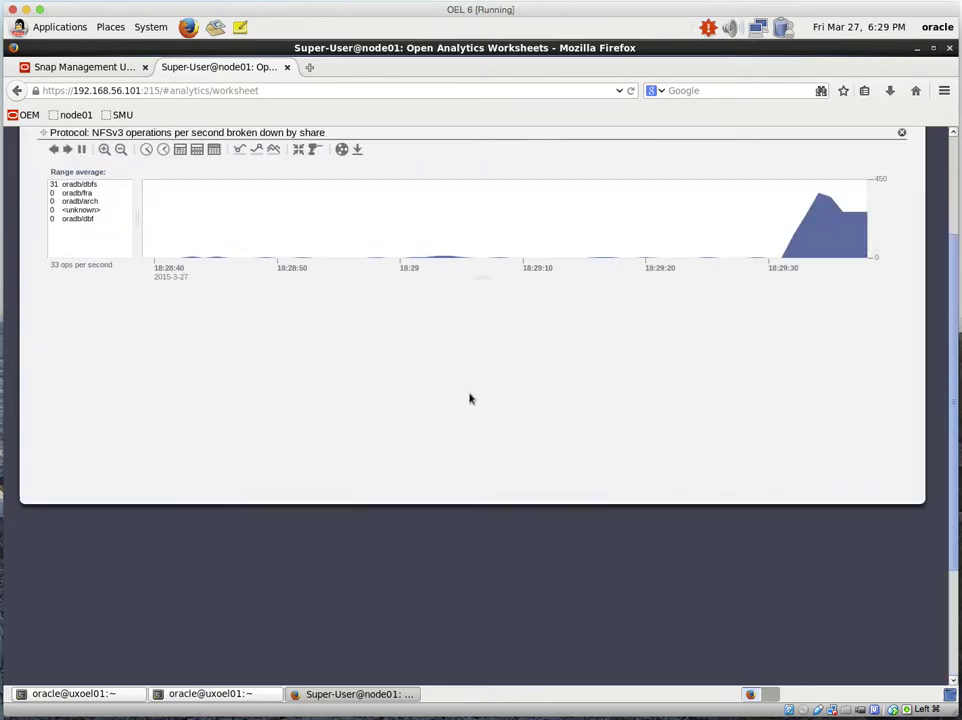
pyautogui.scroll(2, 419, 377)
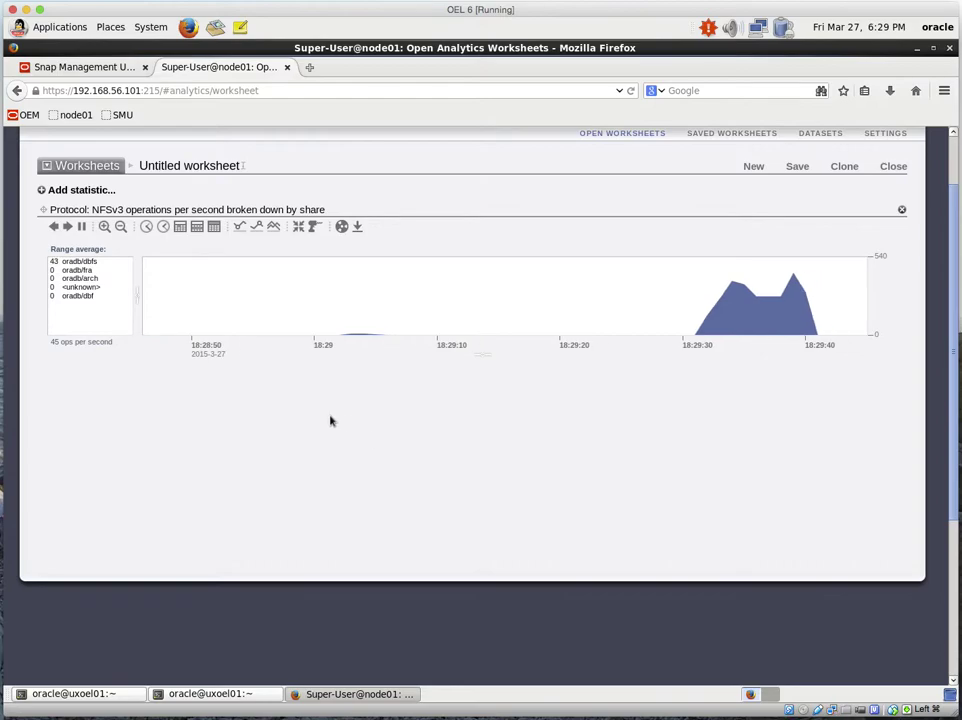
# Step: Remove the NFSv3 operations statistic from the worksheet and check the applications and tasks in Snap Management Utility
pyautogui.click(901, 210)
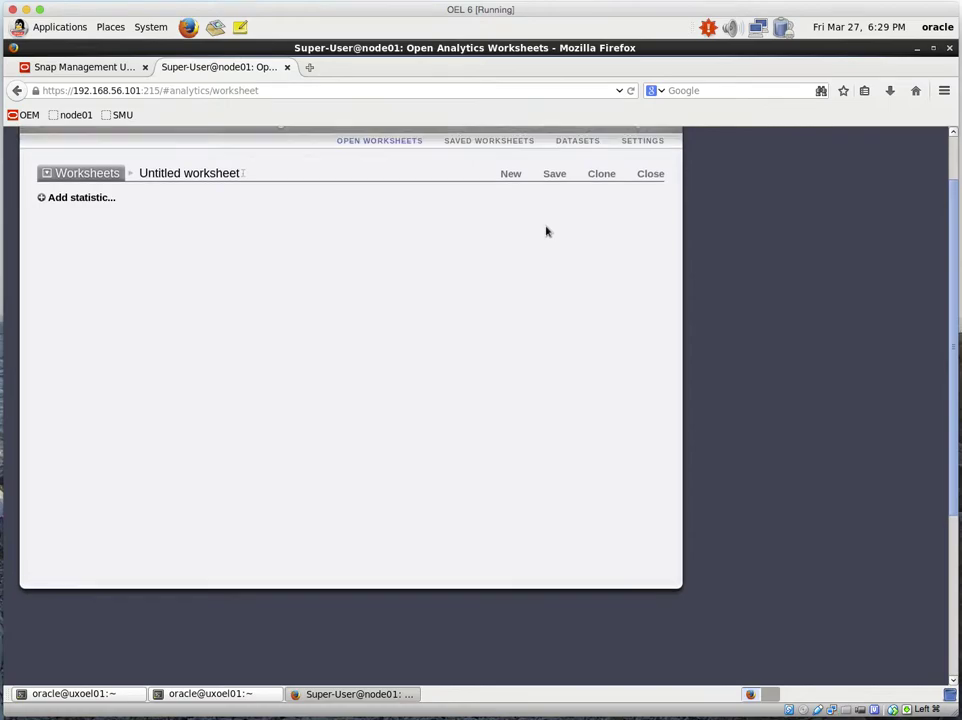
pyautogui.scroll(2, 548, 233)
pyautogui.click(107, 68)
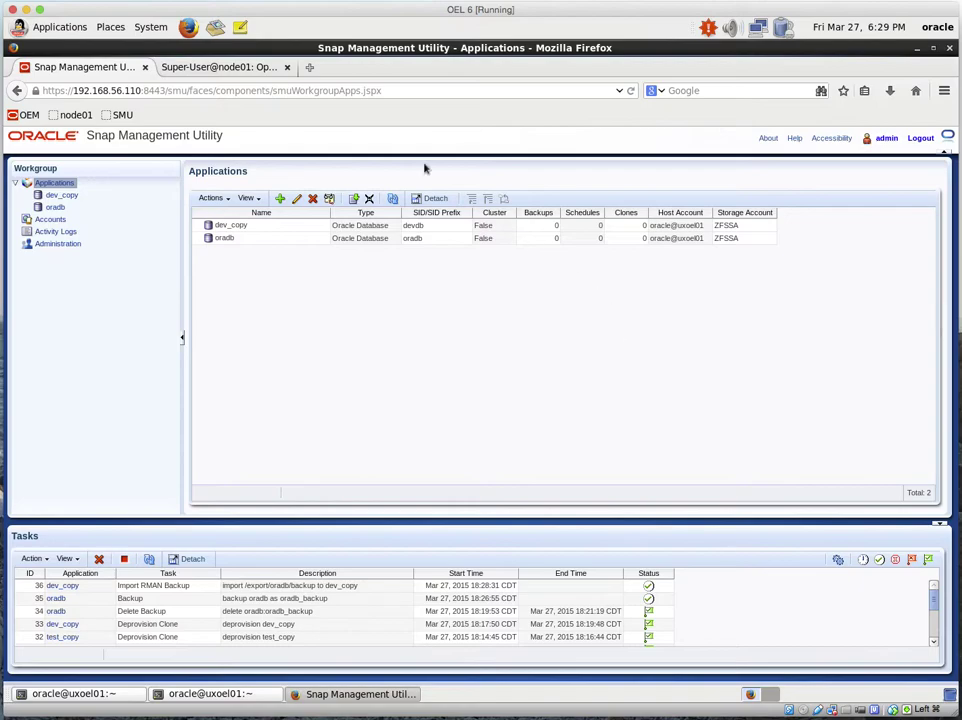
# Step: Inspect the snapshots of the oradb project's dbf share on the storage appliance and recheck the tasks in Snap Management Utility
pyautogui.click(222, 68)
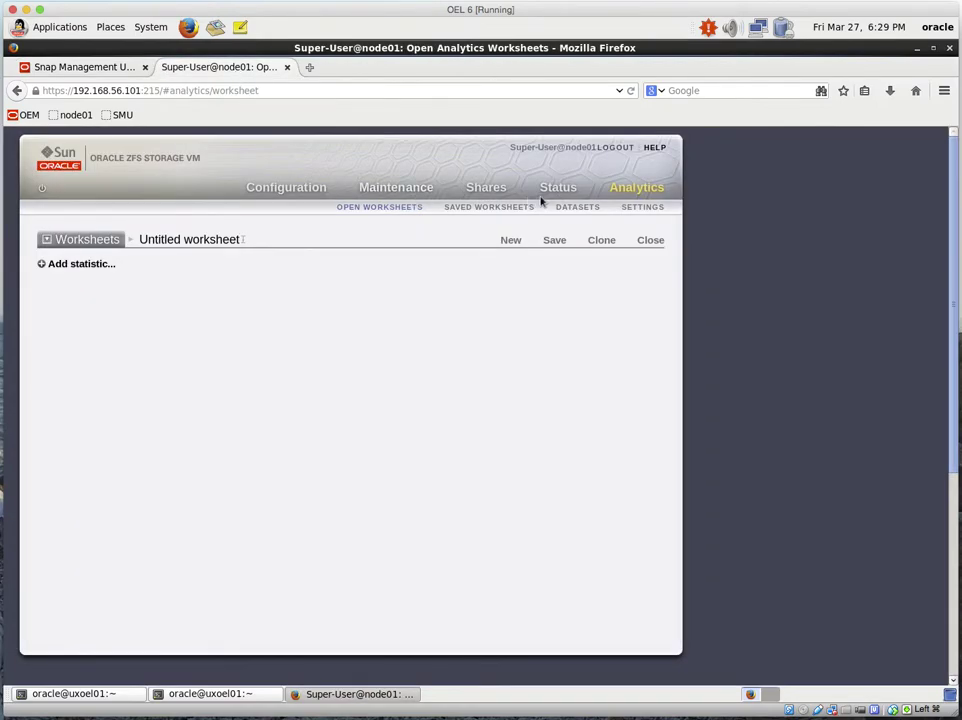
pyautogui.click(488, 188)
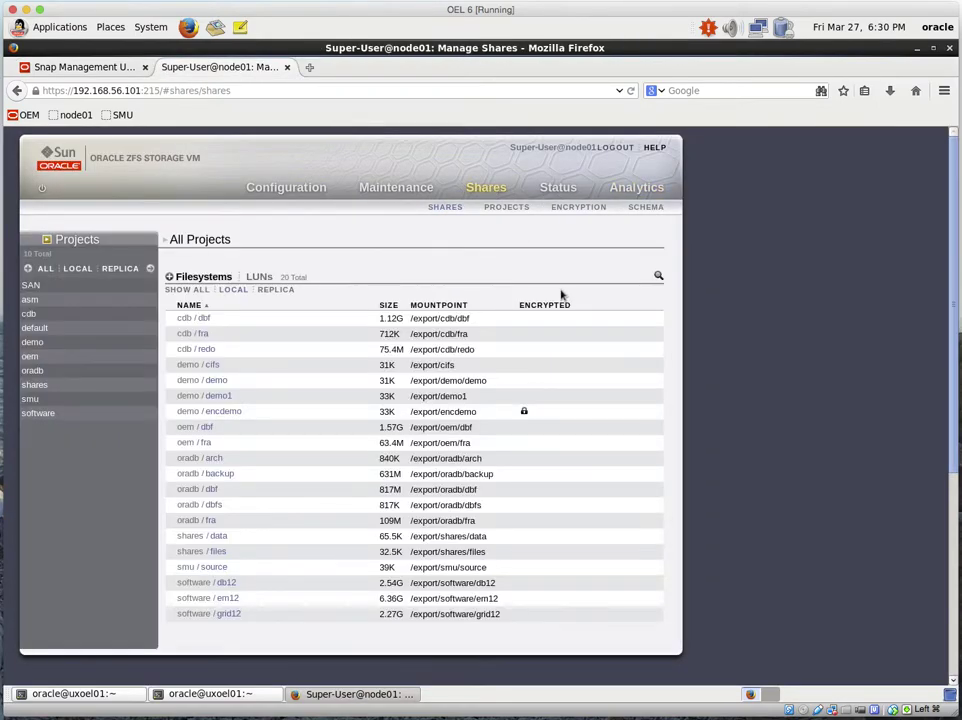
pyautogui.click(45, 371)
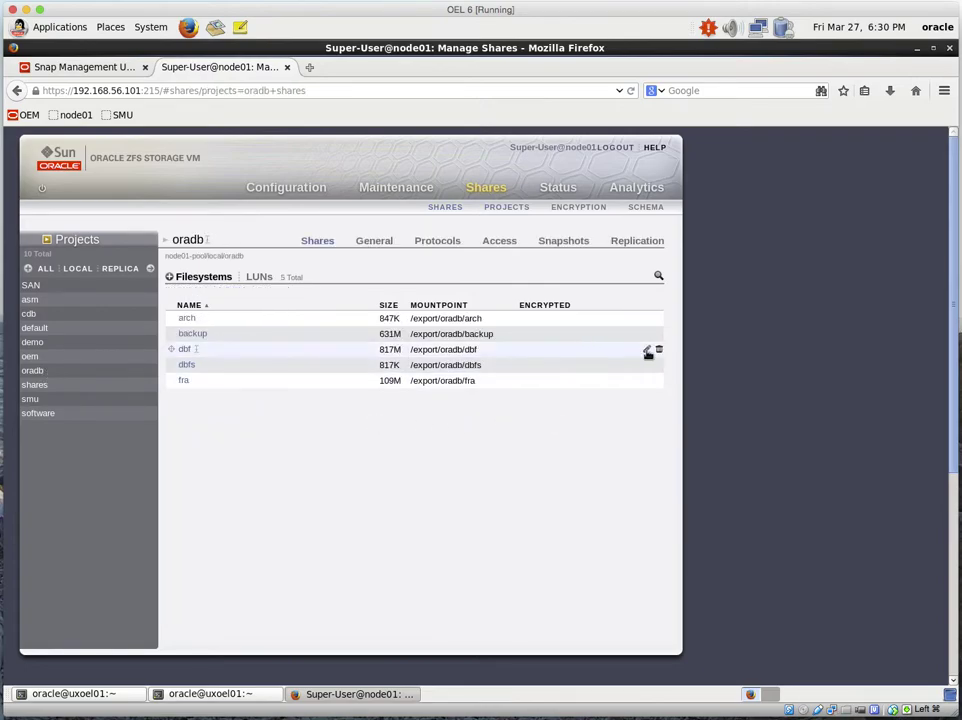
pyautogui.click(648, 351)
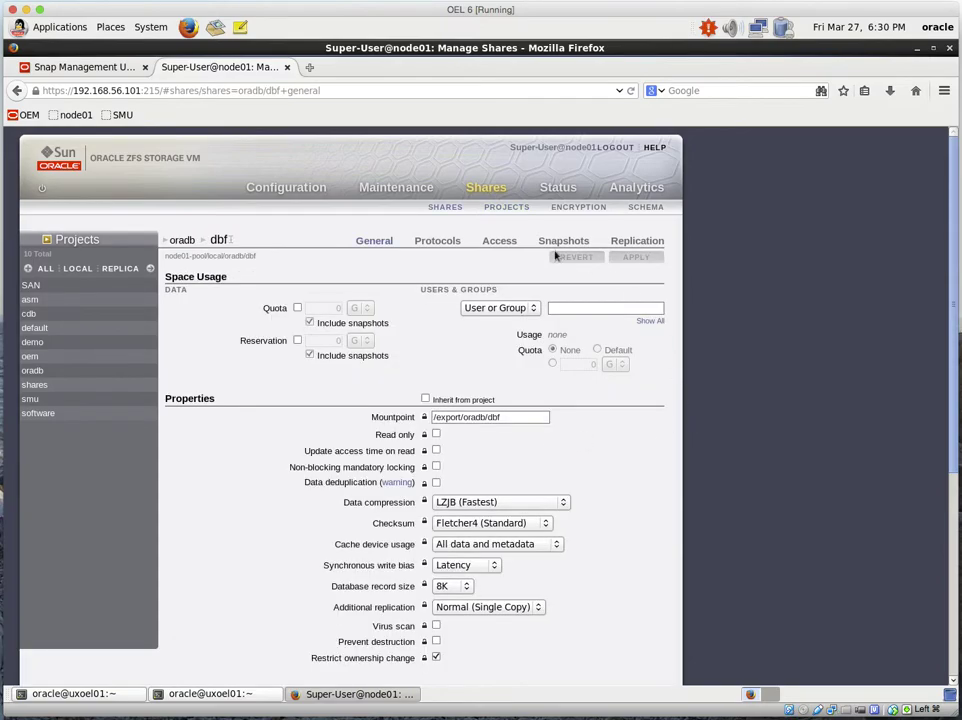
pyautogui.click(563, 241)
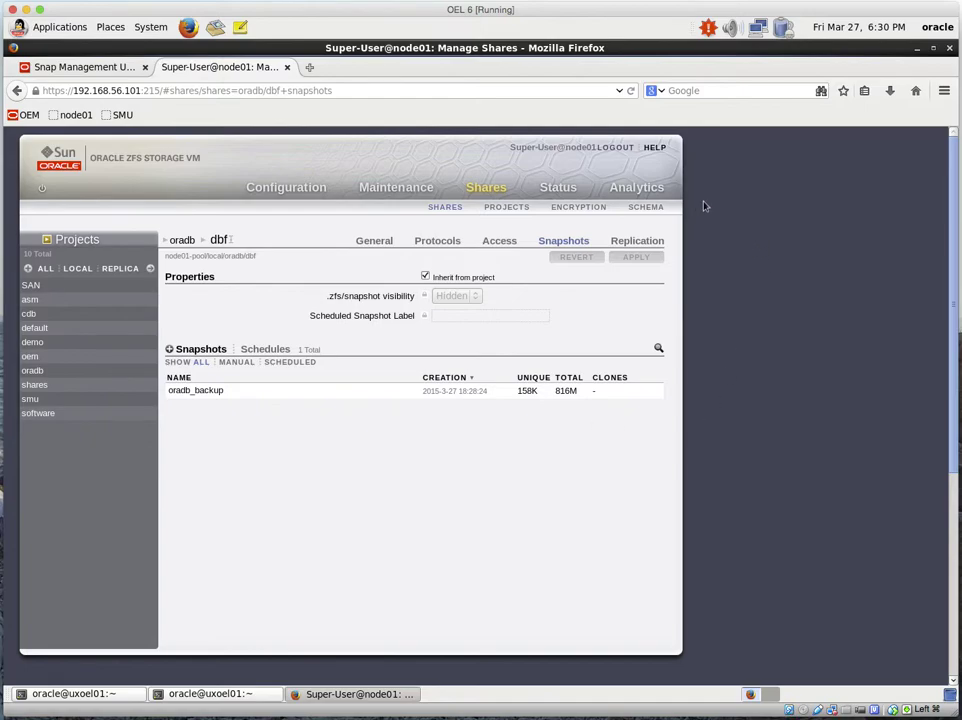
pyautogui.click(112, 64)
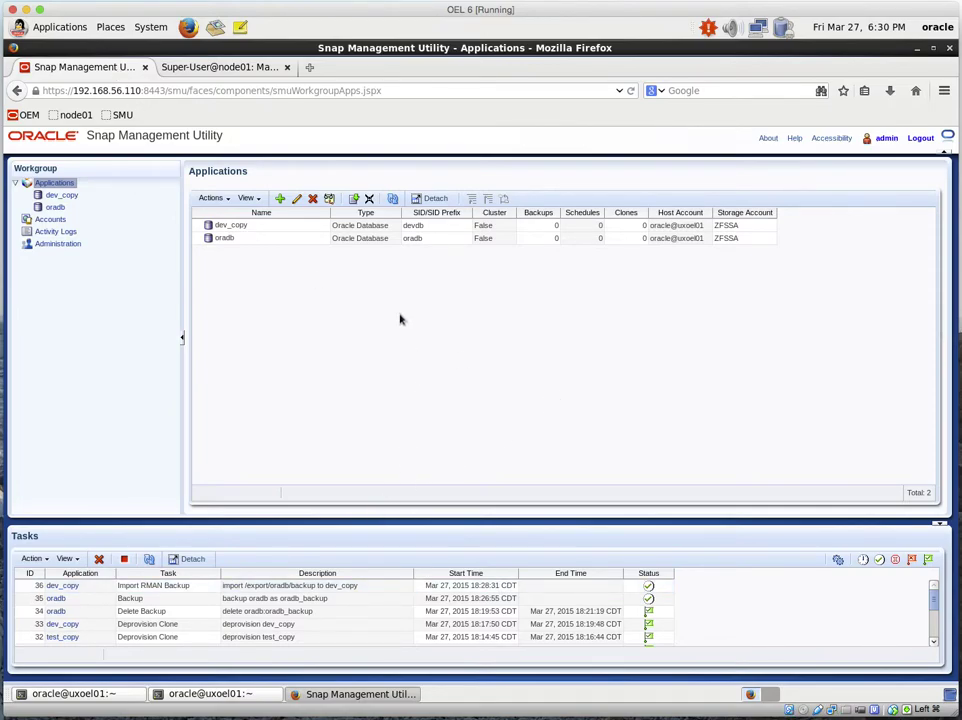
# Step: Return to the storage appliance's shares and inspect the snapshots of the oradb project's smu-clone share
pyautogui.click(242, 68)
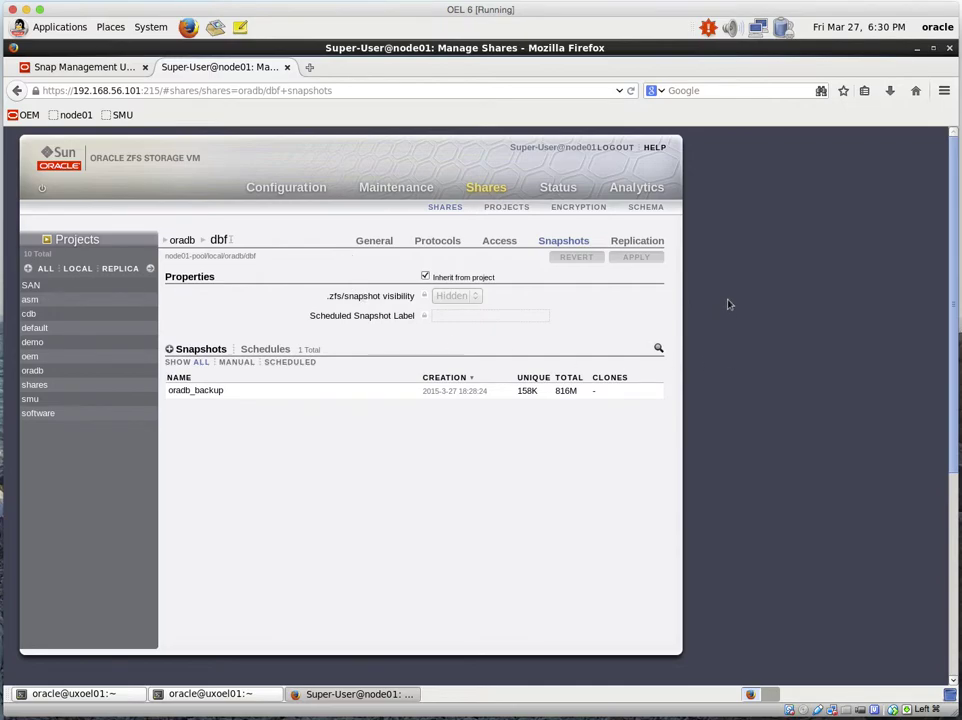
pyautogui.click(561, 190)
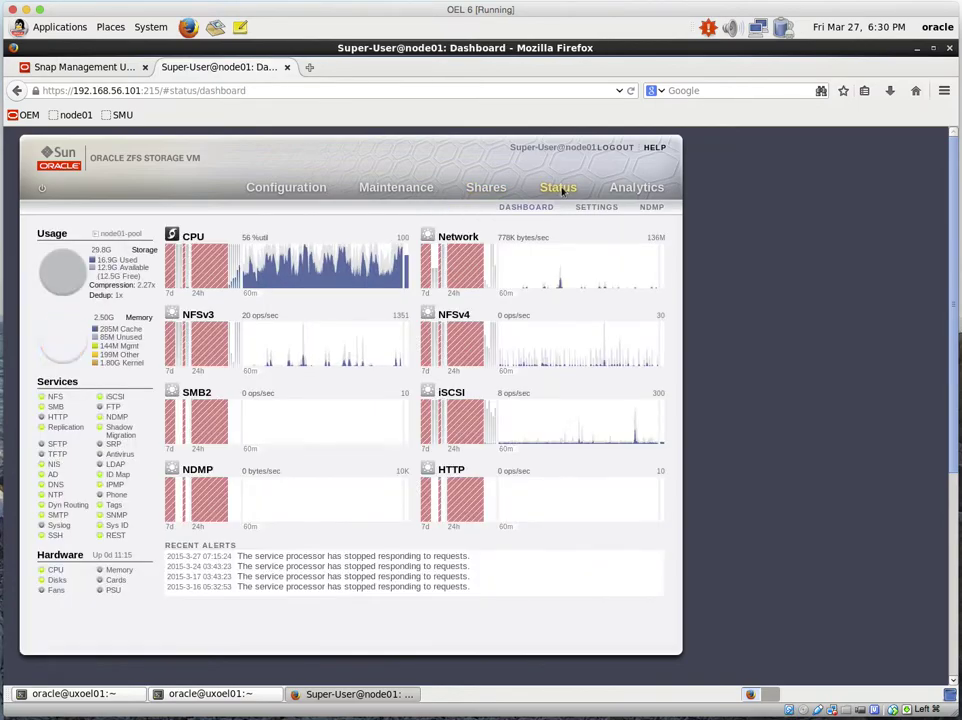
pyautogui.click(490, 190)
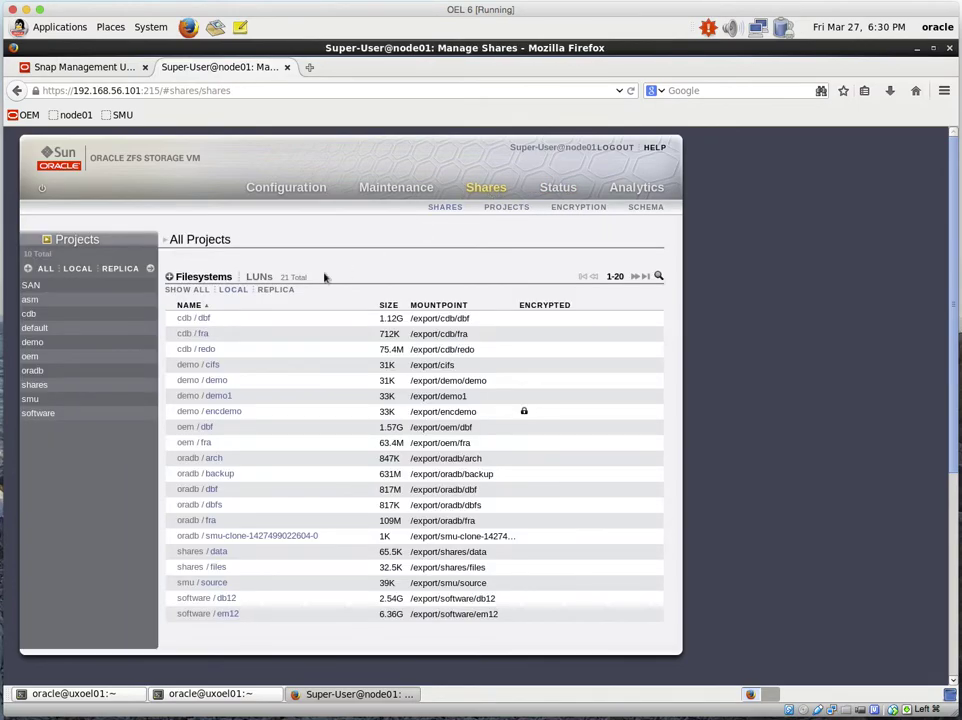
pyautogui.click(32, 371)
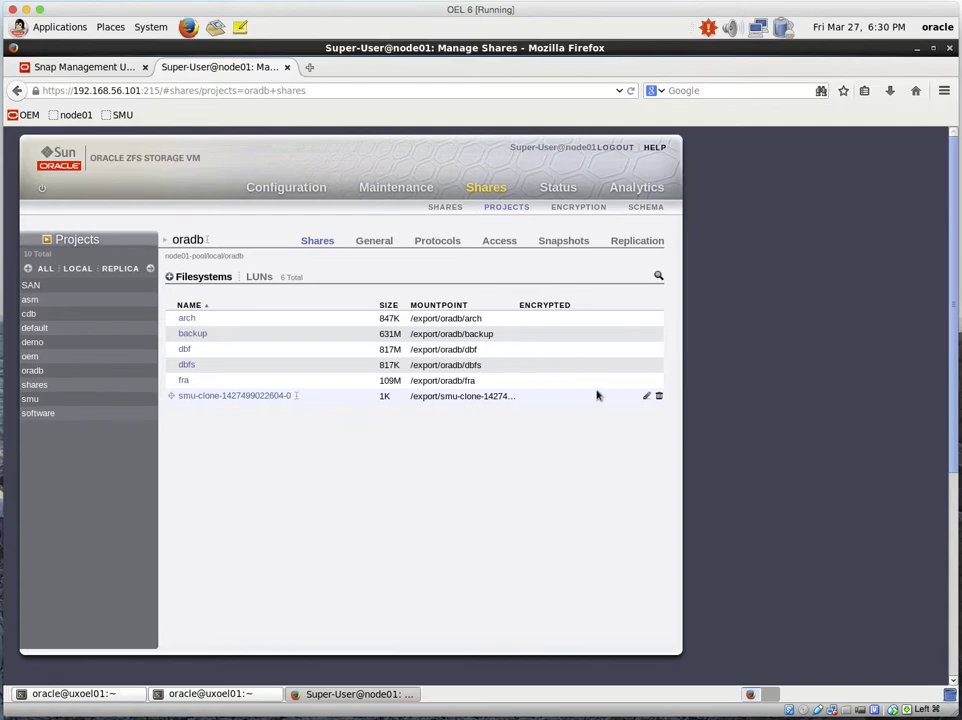
pyautogui.click(648, 397)
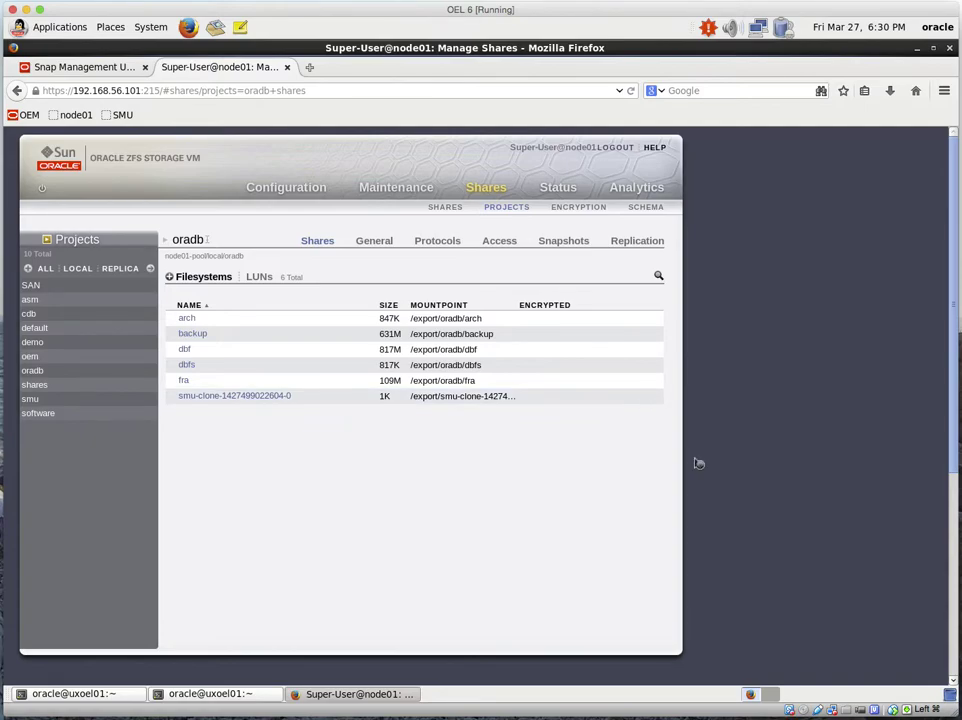
pyautogui.click(576, 244)
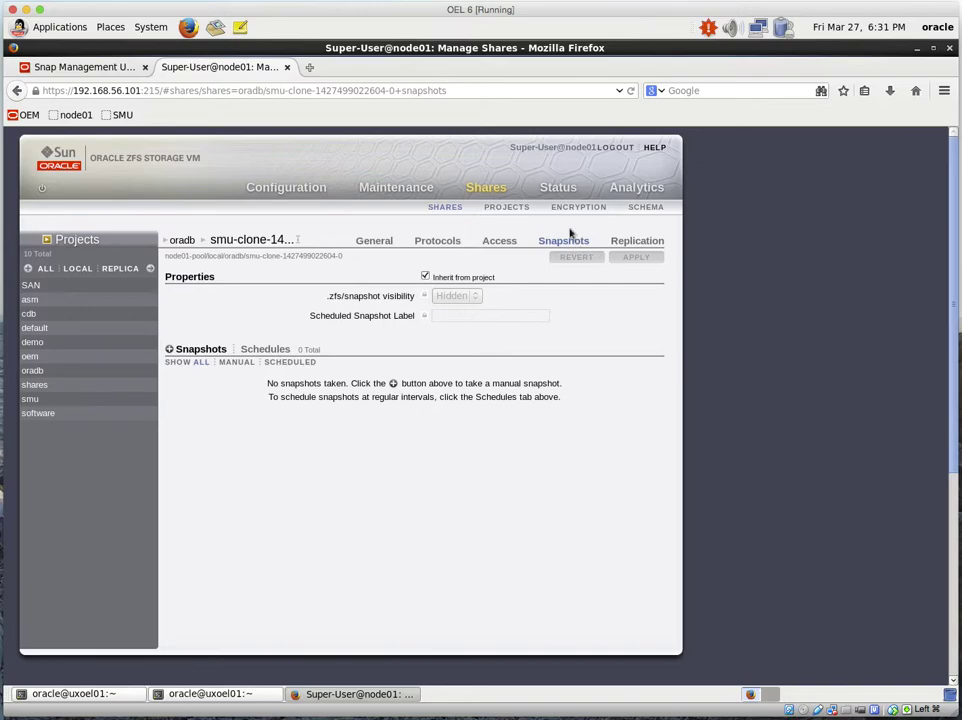
# Step: Inspect the snapshots and their clones for the oradb project's backup share
pyautogui.click(495, 192)
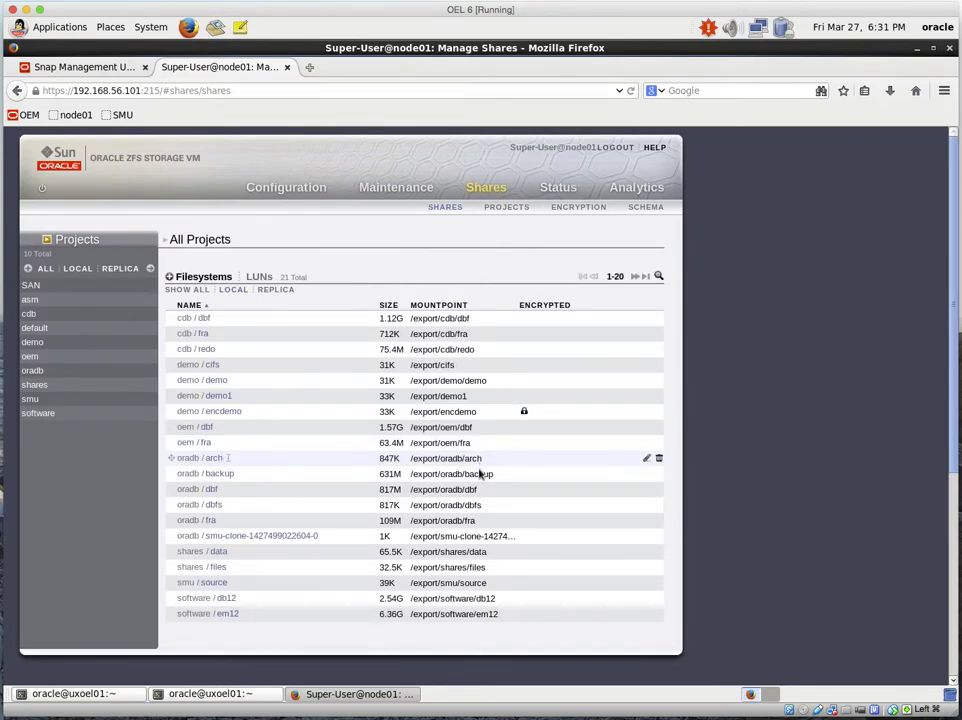
pyautogui.click(647, 475)
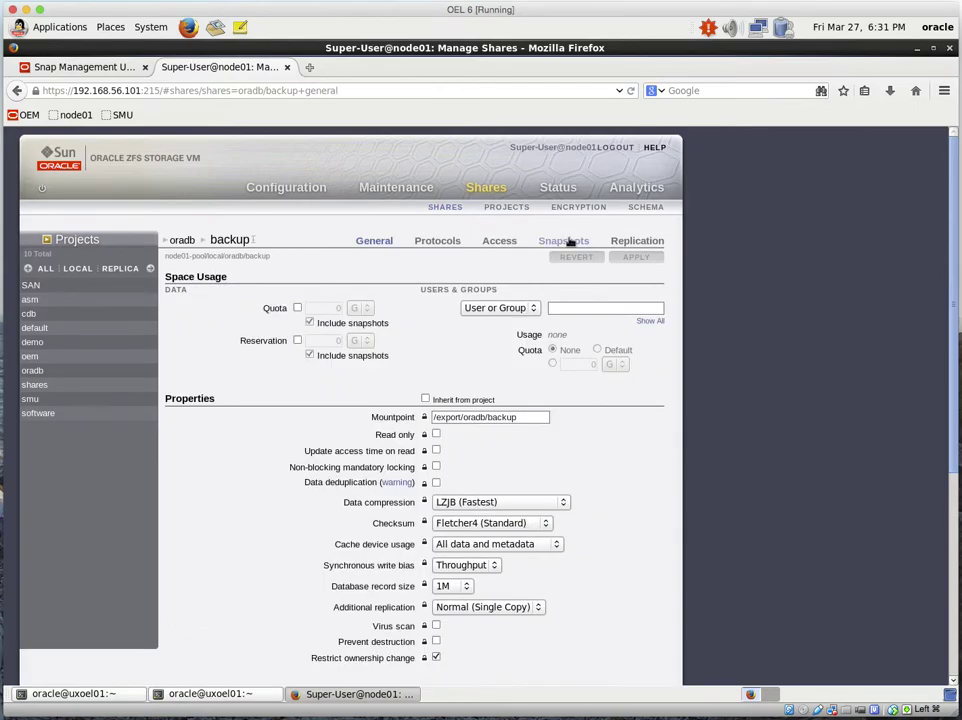
pyautogui.click(566, 243)
pyautogui.moveTo(200, 395)
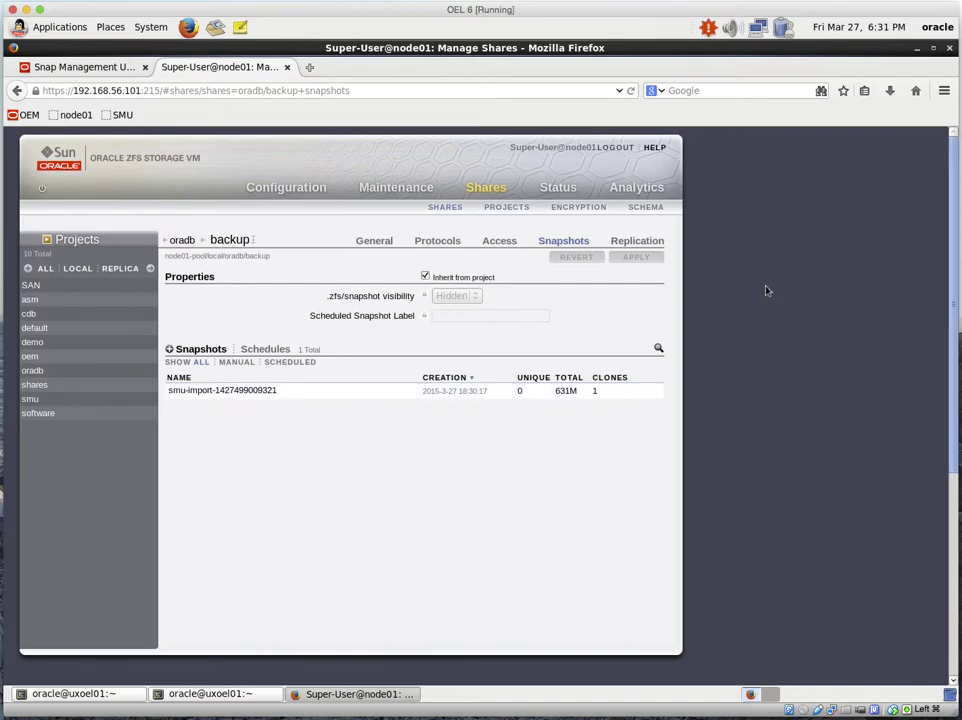
# Step: In Snap Management Utility, start creating a primary clone from the oradb_backup snap backup of the oradb application
pyautogui.click(92, 68)
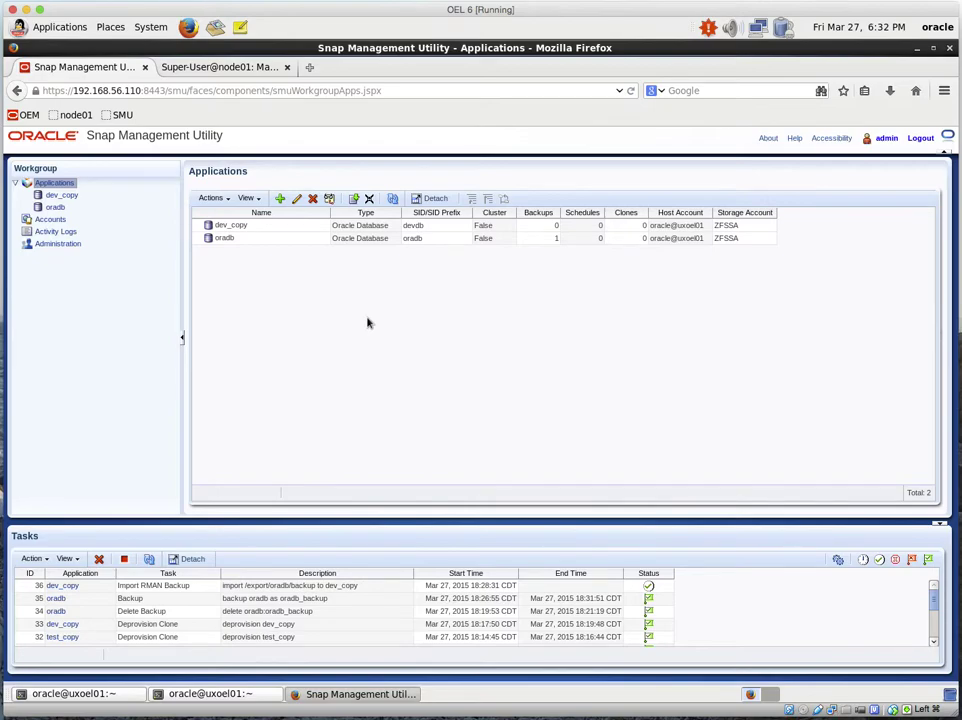
pyautogui.click(55, 207)
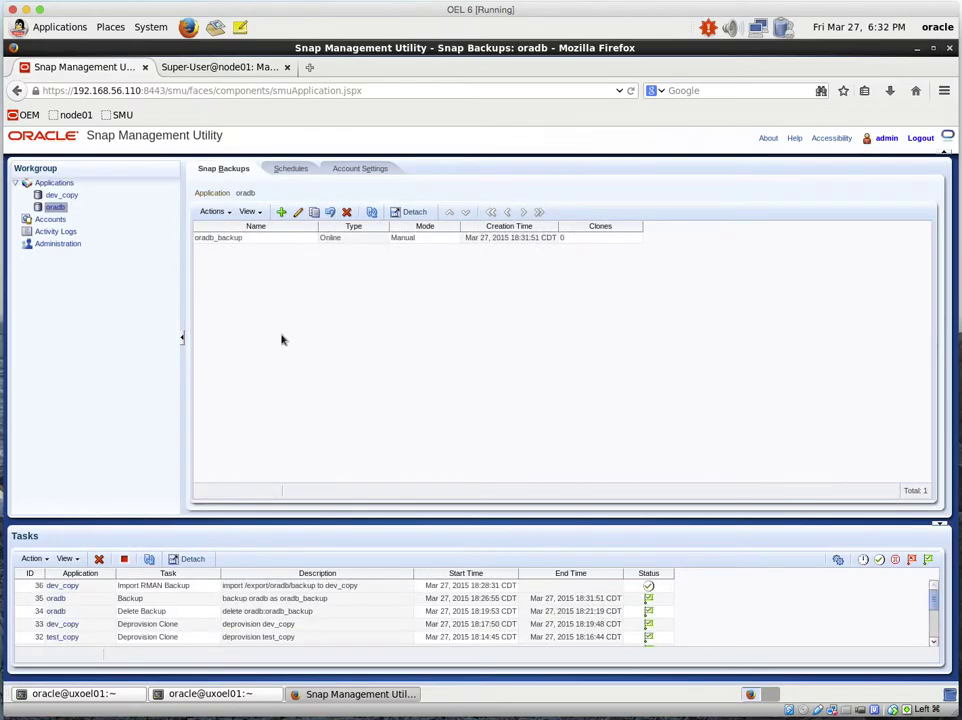
pyautogui.click(249, 239)
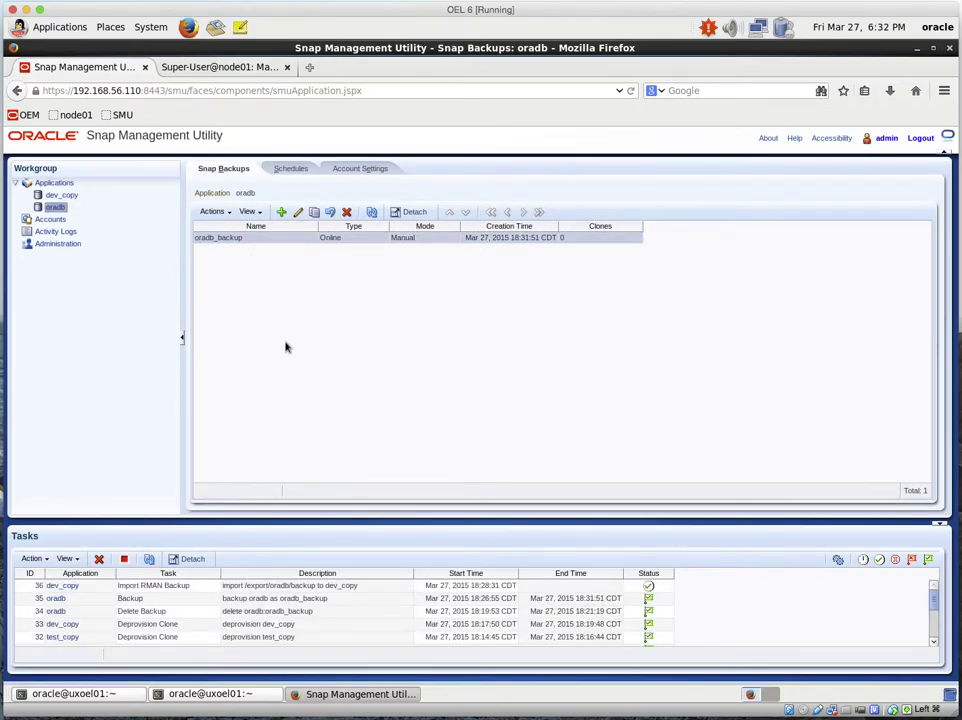
pyautogui.click(213, 212)
pyautogui.click(236, 254)
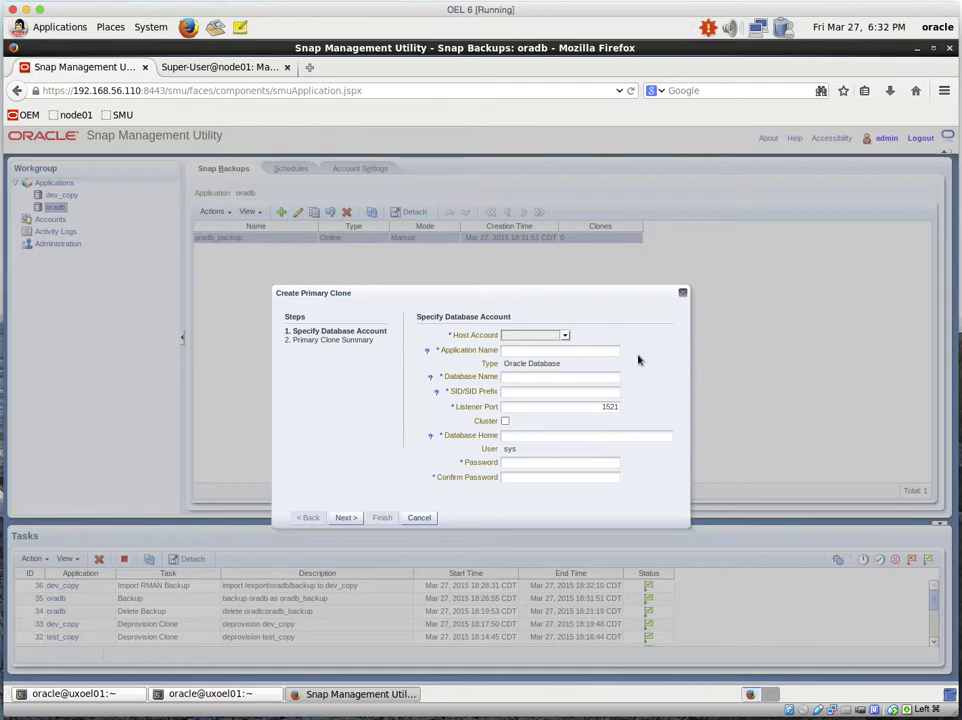
# Step: Specify host account oracle@uxoel01, application name test_copy, database name testdb and SID prefix testdb for the clone
pyautogui.click(565, 335)
pyautogui.click(557, 353)
pyautogui.click(569, 350)
pyautogui.click(569, 350)
pyautogui.click(560, 372)
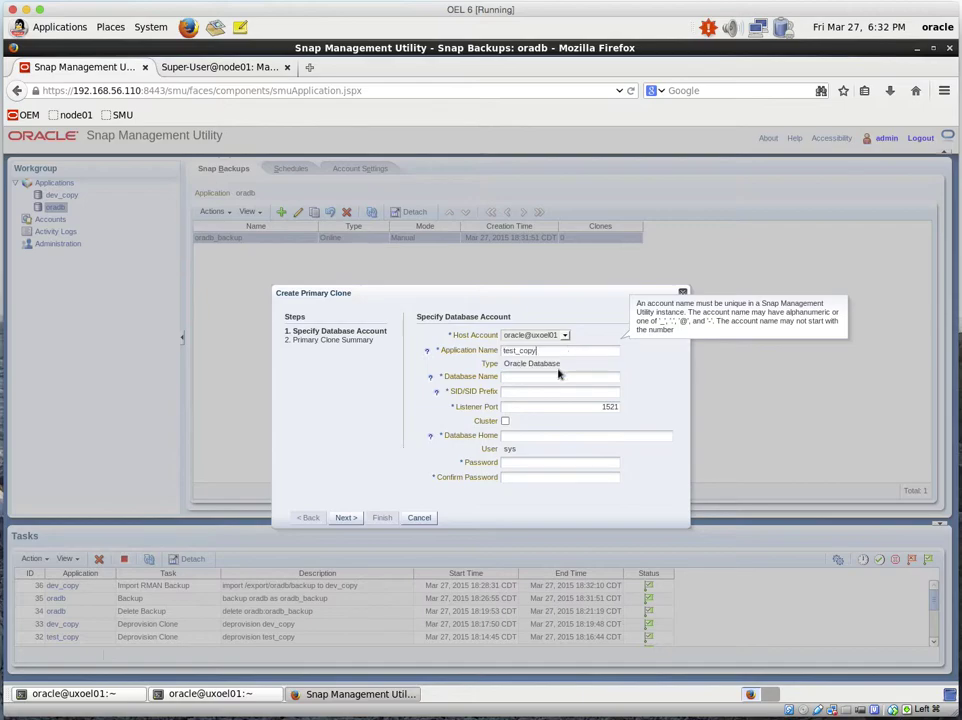
pyautogui.click(557, 376)
pyautogui.write('t')
pyautogui.click(549, 390)
pyautogui.click(543, 391)
pyautogui.click(537, 404)
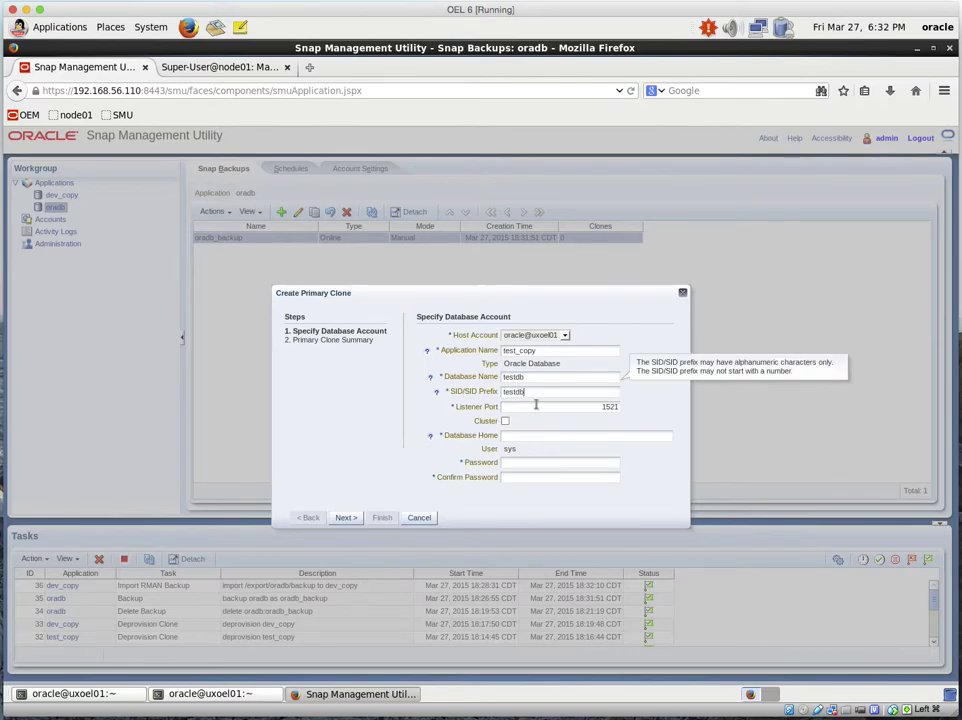
# Step: Set the clone's database home to /u01/app/oracle/product/11.2.0/dbhome_1, enter and confirm the sys password, and submit the clone
pyautogui.click(565, 436)
pyautogui.write('/')
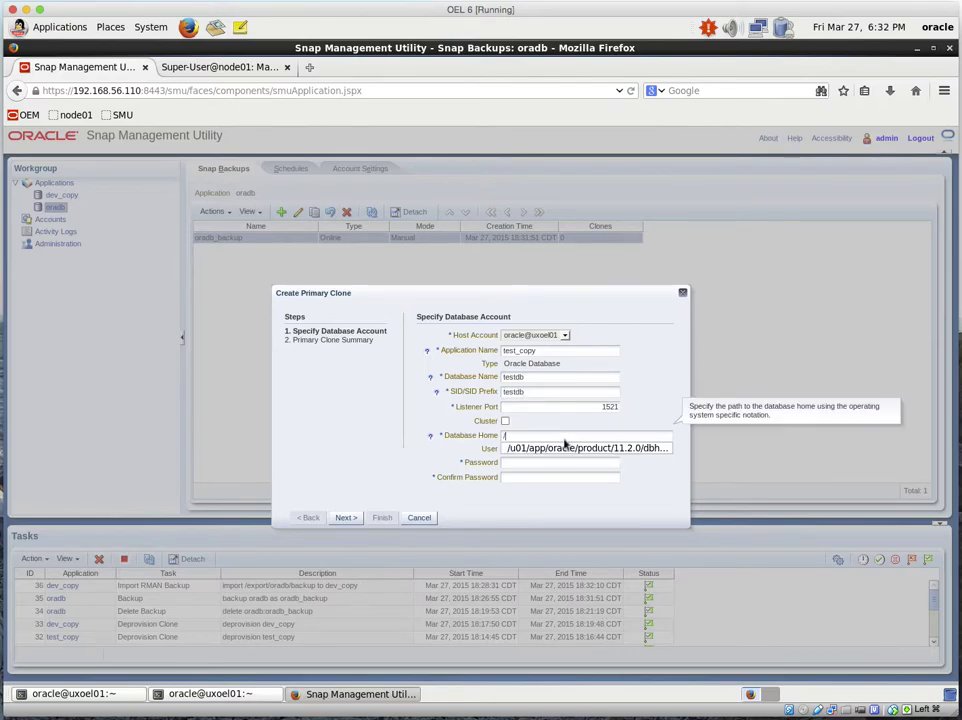
pyautogui.click(565, 447)
pyautogui.click(554, 461)
pyautogui.write('********')
pyautogui.press('Tab')
pyautogui.write('********')
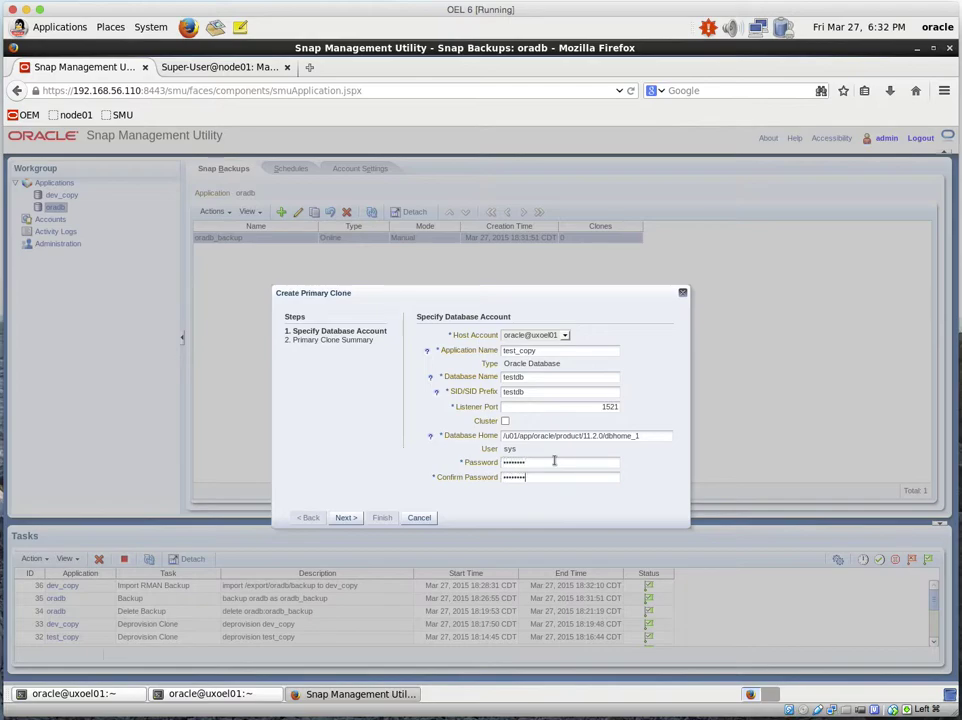
pyautogui.click(347, 518)
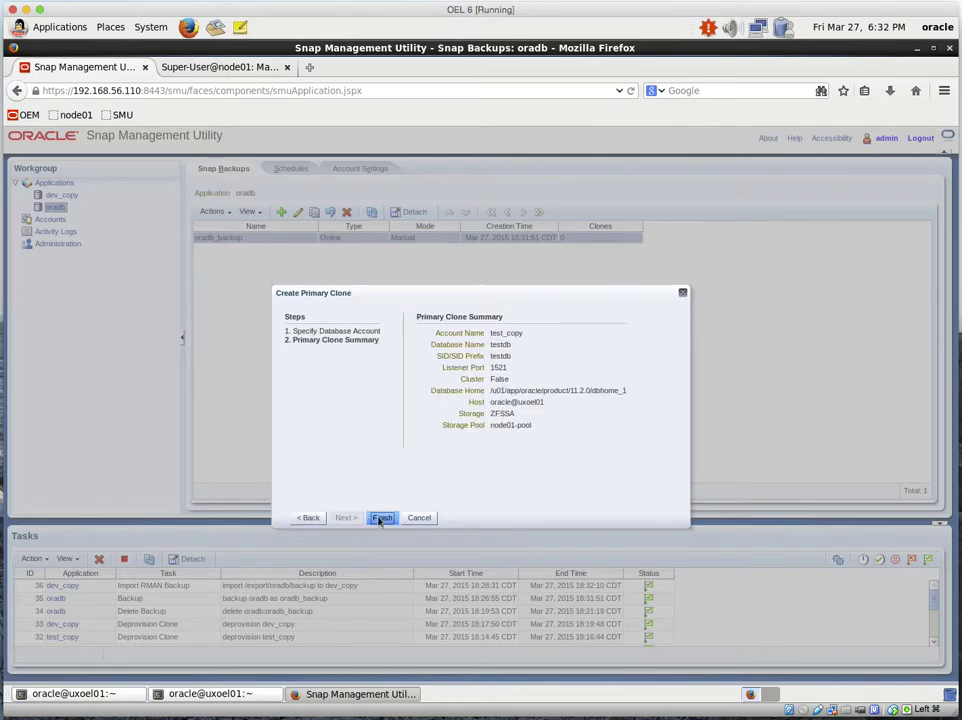
pyautogui.click(382, 518)
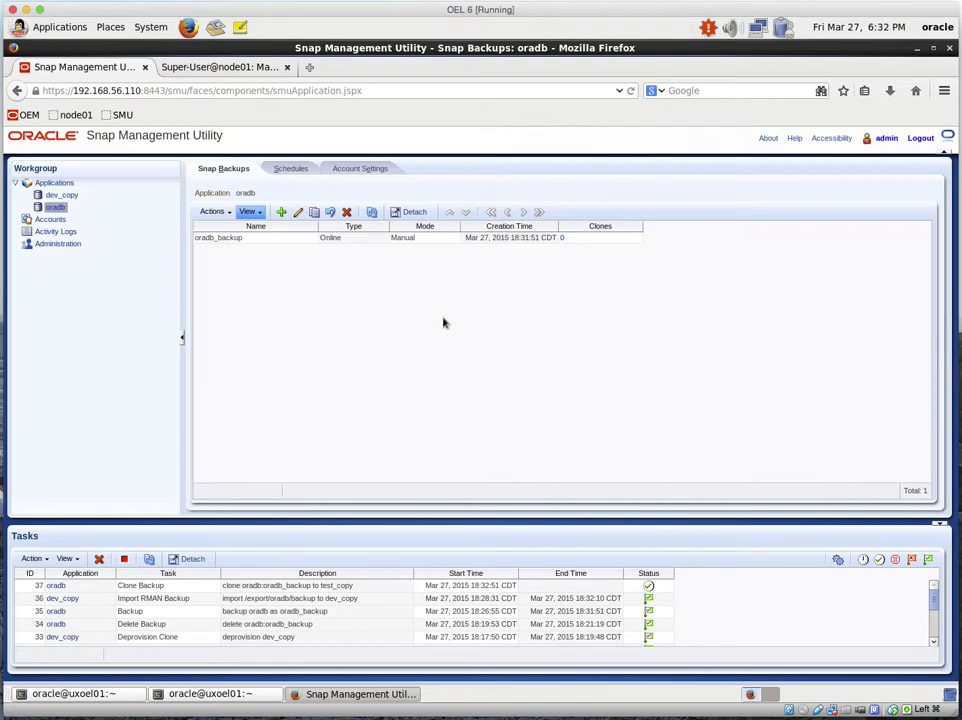
# Step: Switch to the terminal and list the running database instances with ps -ef |grep pmon
pyautogui.click(232, 694)
pyautogui.write('ps -ef |grep p')
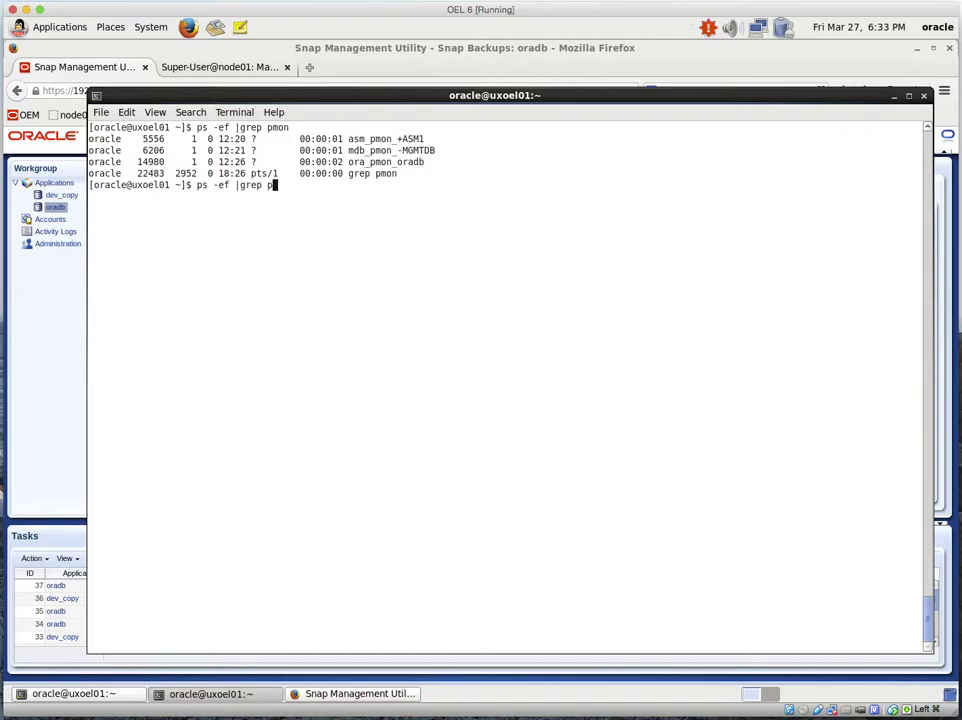
pyautogui.write('mon')
pyautogui.press('Return')
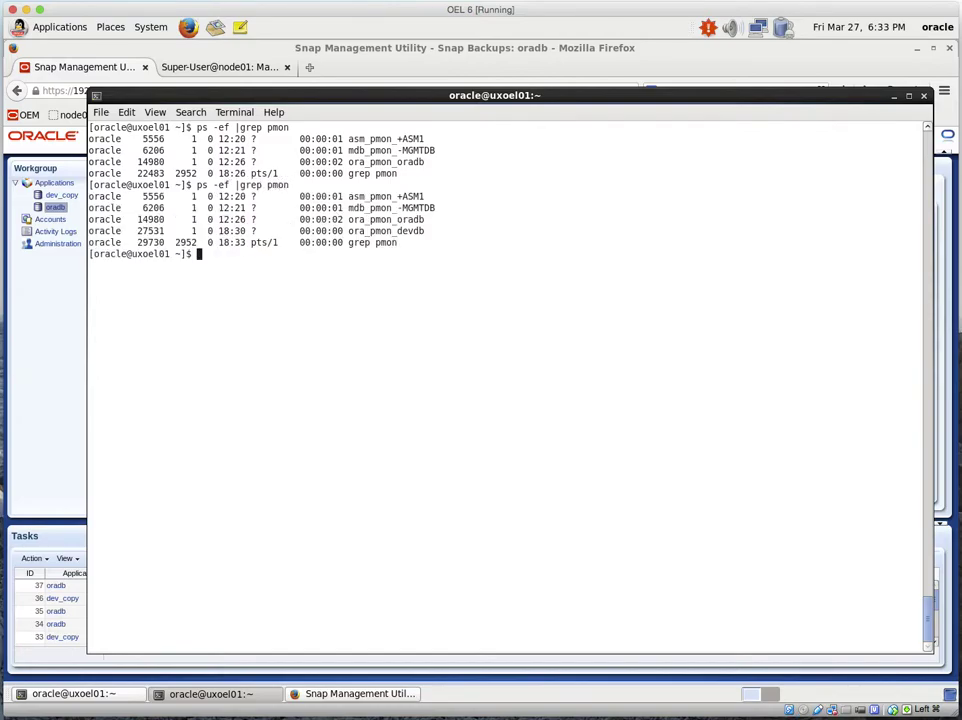
# Step: List the mounted file systems in the terminal with df -k
pyautogui.write('df -k')
pyautogui.press('Return')
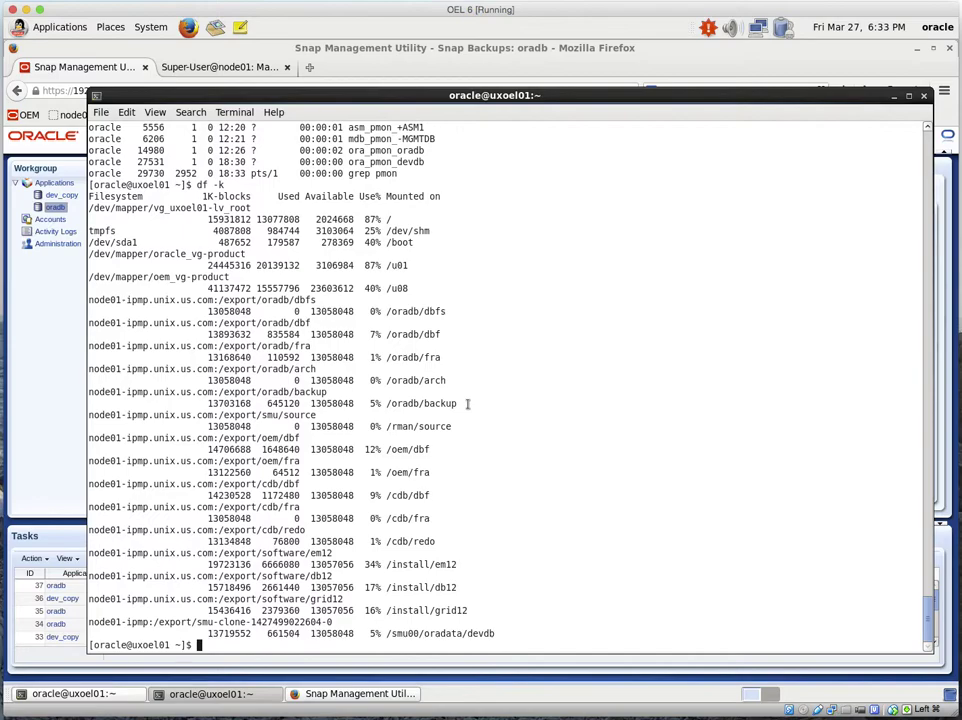
# Step: Point the terminal session at the cloned database by running db11 and setsid devdb
pyautogui.write('db11')
pyautogui.press('Return')
pyautogui.write('setsid devdb')
pyautogui.press('Return')
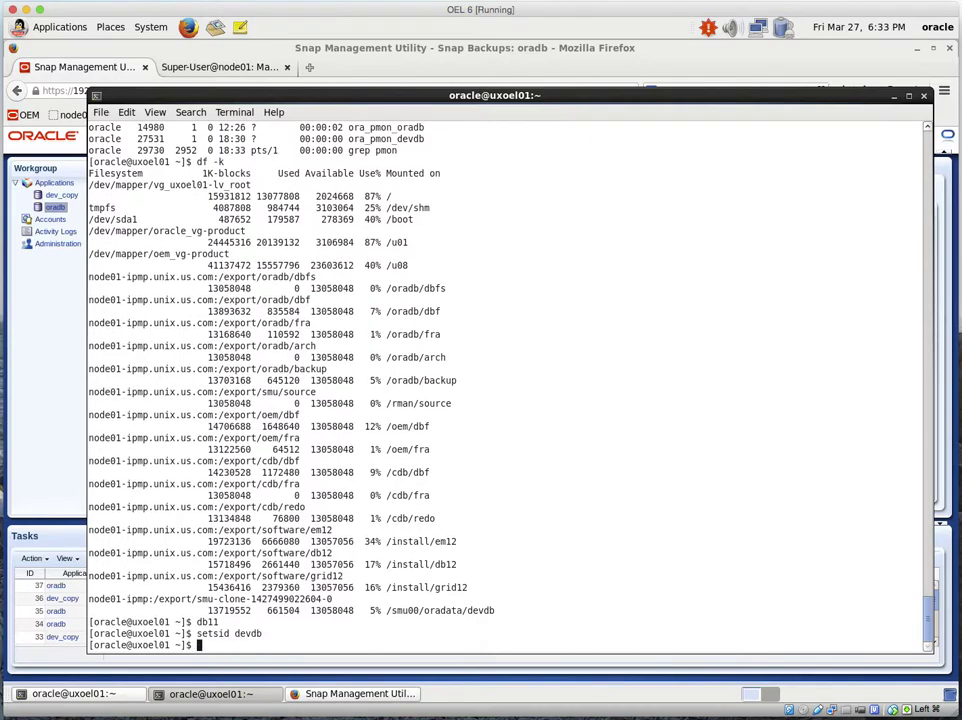
# Step: Test the devdb connection with sqlplus / as sysdba and exit back to the shell
pyautogui.write('sqlplus')
pyautogui.press('BackSpace')
pyautogui.press('BackSpace')
pyautogui.press('BackSpace')
pyautogui.press('BackSpace')
pyautogui.press('BackSpace')
pyautogui.write('plus / as sysdba')
pyautogui.press('Return')
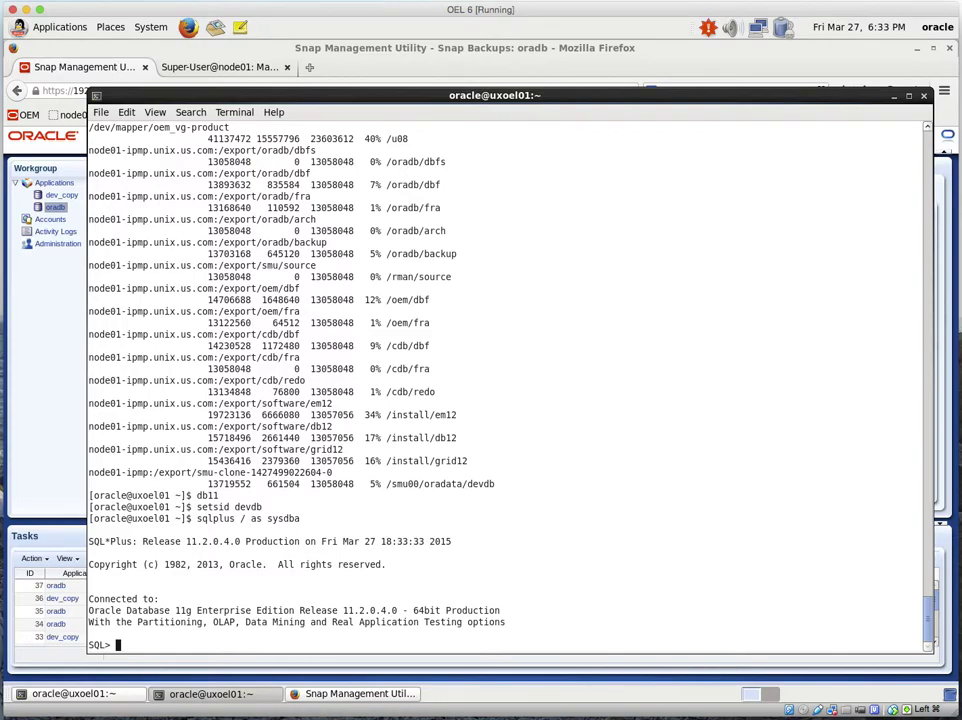
pyautogui.write('exit')
pyautogui.press('Return')
pyautogui.press('Return')
pyautogui.press('Return')
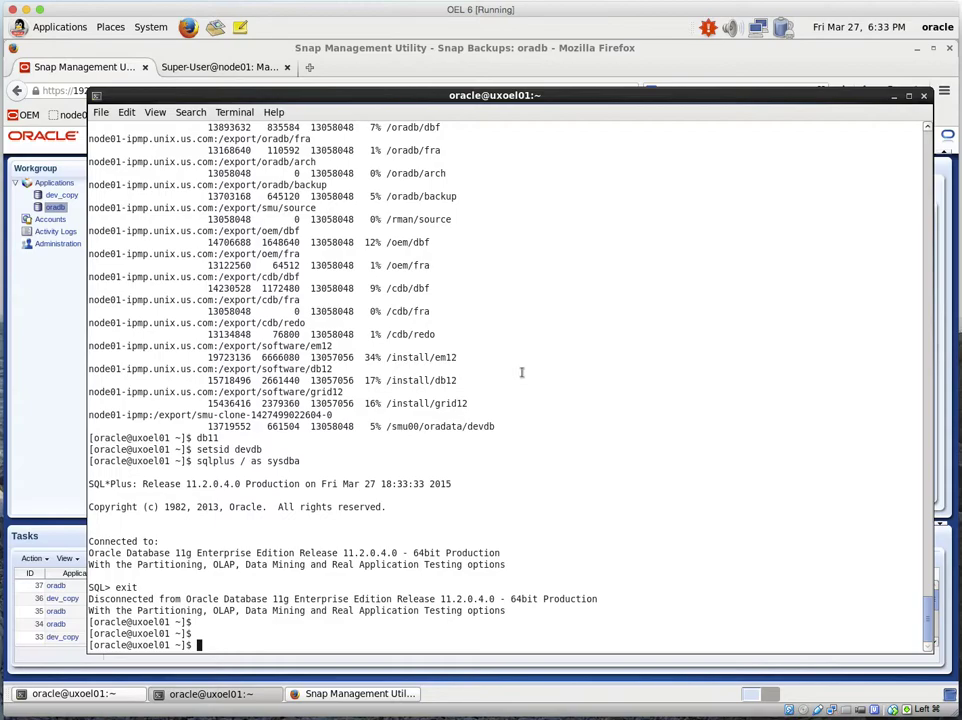
# Step: Switch to the ZFS Storage interface in Firefox and examine the snapshots of the oradb/dbf share
pyautogui.click(62, 329)
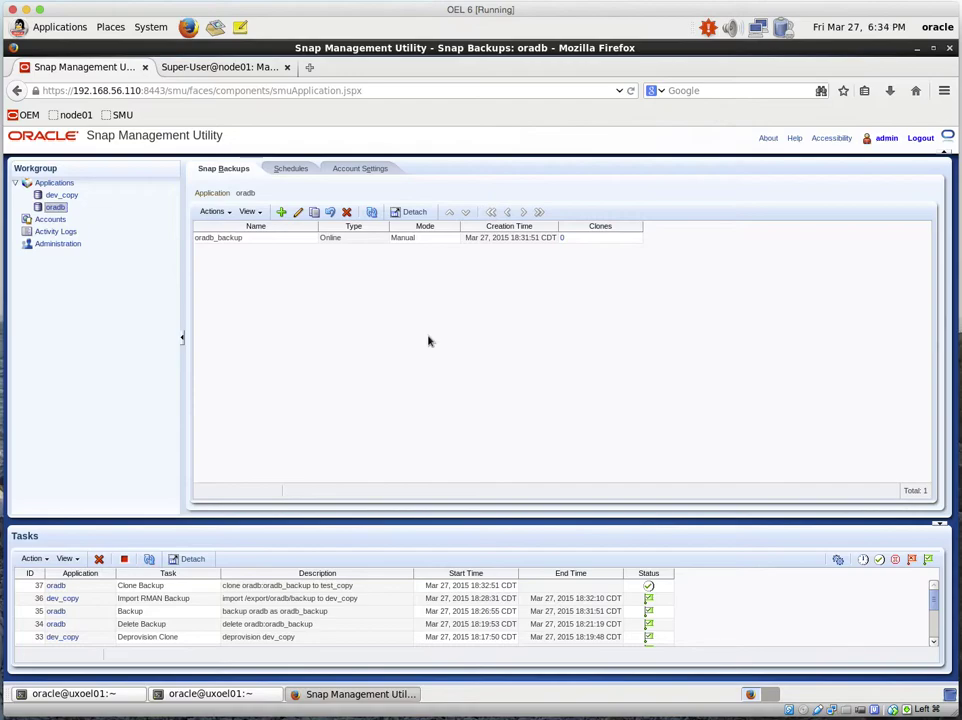
pyautogui.click(243, 70)
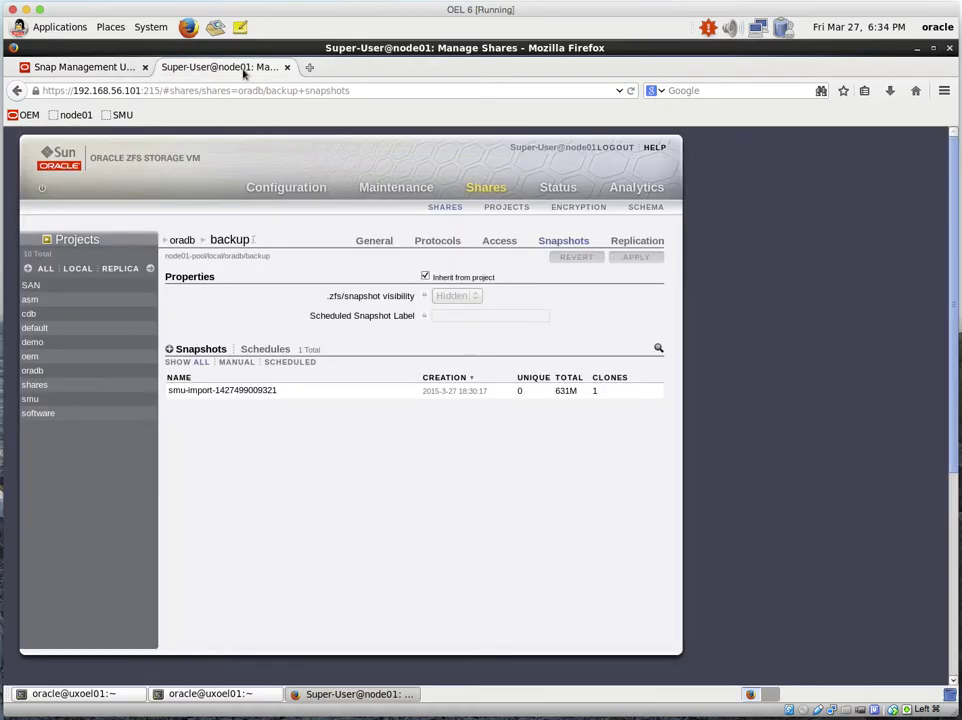
pyautogui.click(489, 191)
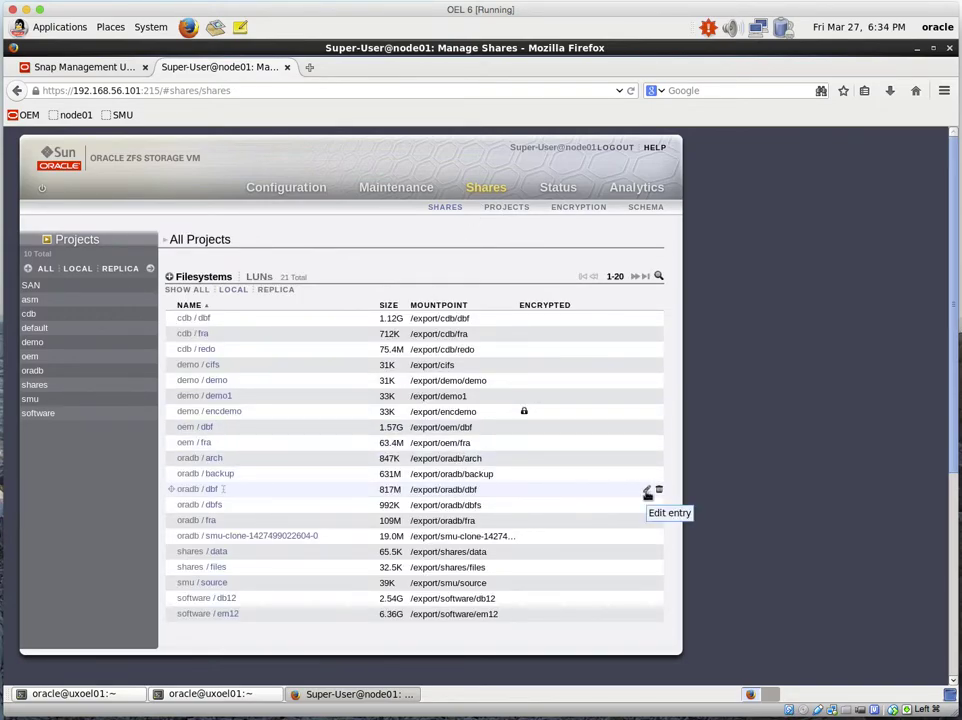
pyautogui.click(647, 493)
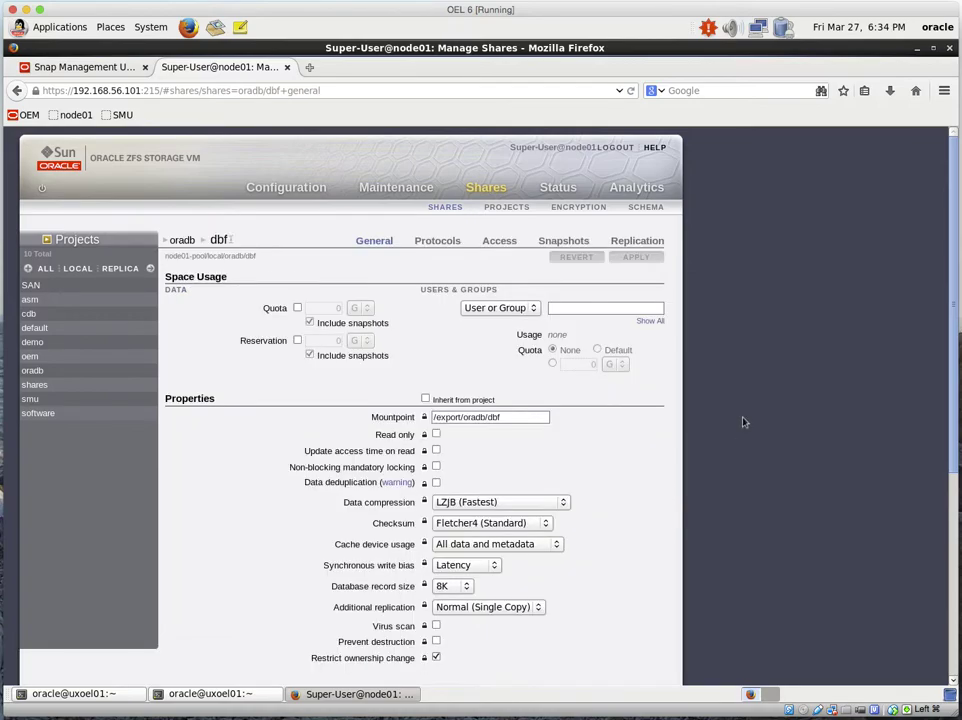
pyautogui.click(562, 242)
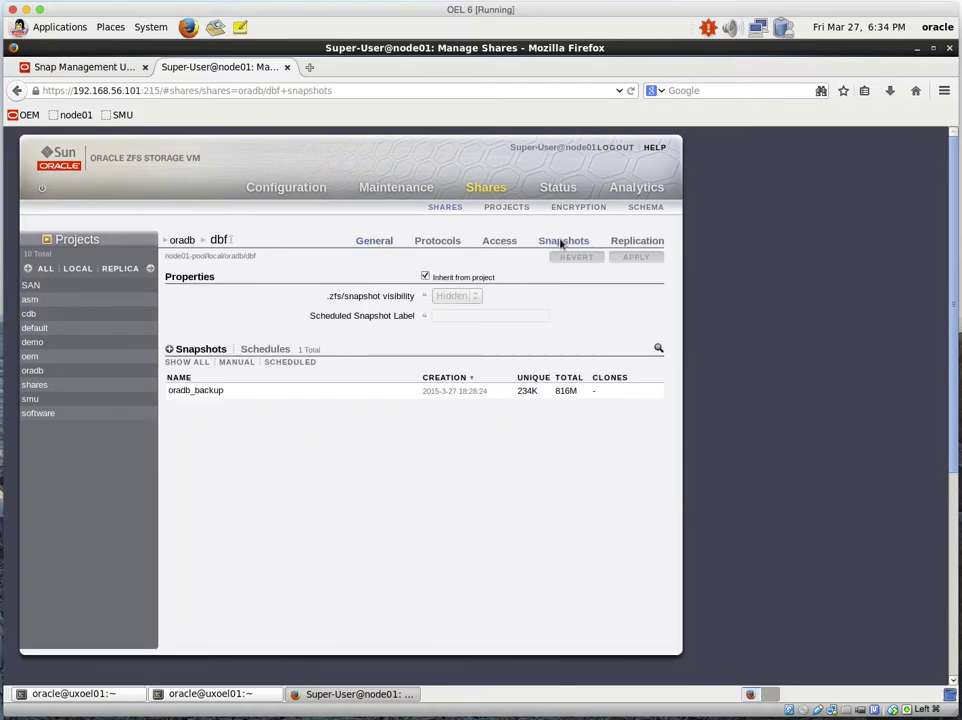
pyautogui.moveTo(595, 397)
# Step: Check the ZFS shares list and status dashboard, and check the Clone Backup task in Snap Management Utility
pyautogui.click(487, 190)
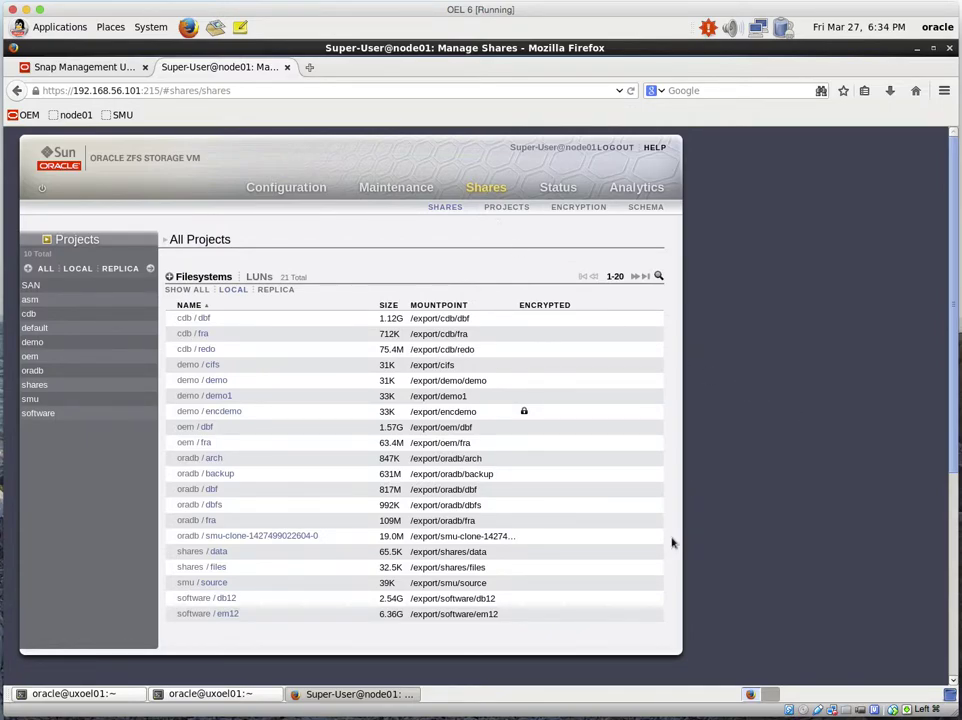
pyautogui.moveTo(660, 541)
pyautogui.click(560, 189)
pyautogui.click(86, 66)
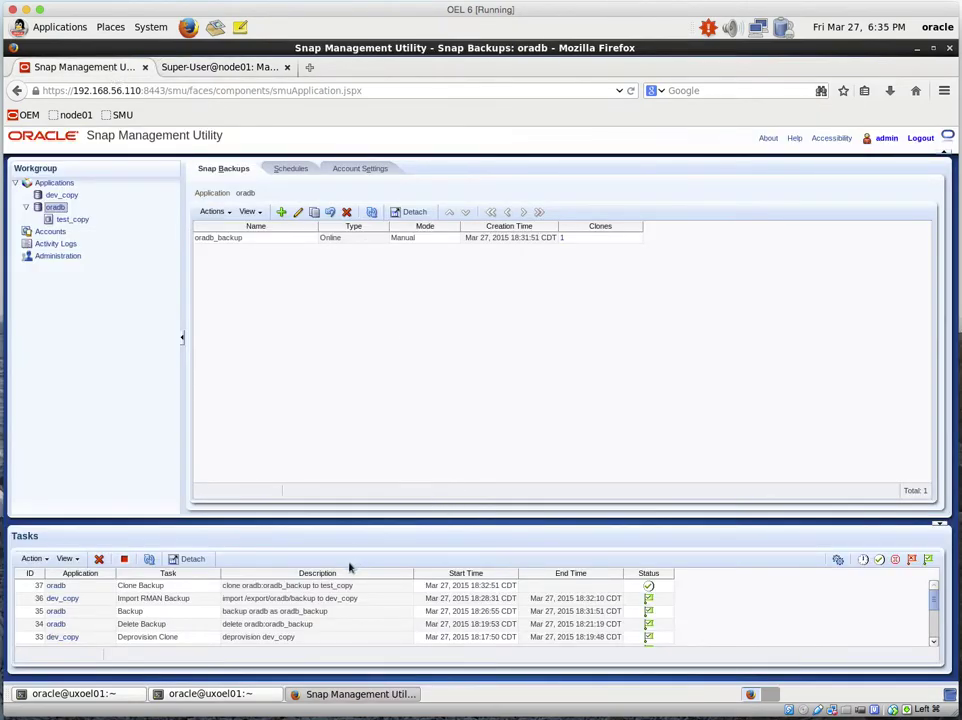
pyautogui.click(345, 587)
# Step: Add the NFSv3 operations statistic broken down by file name to the ZFS Storage analytics worksheet
pyautogui.click(215, 67)
pyautogui.click(637, 187)
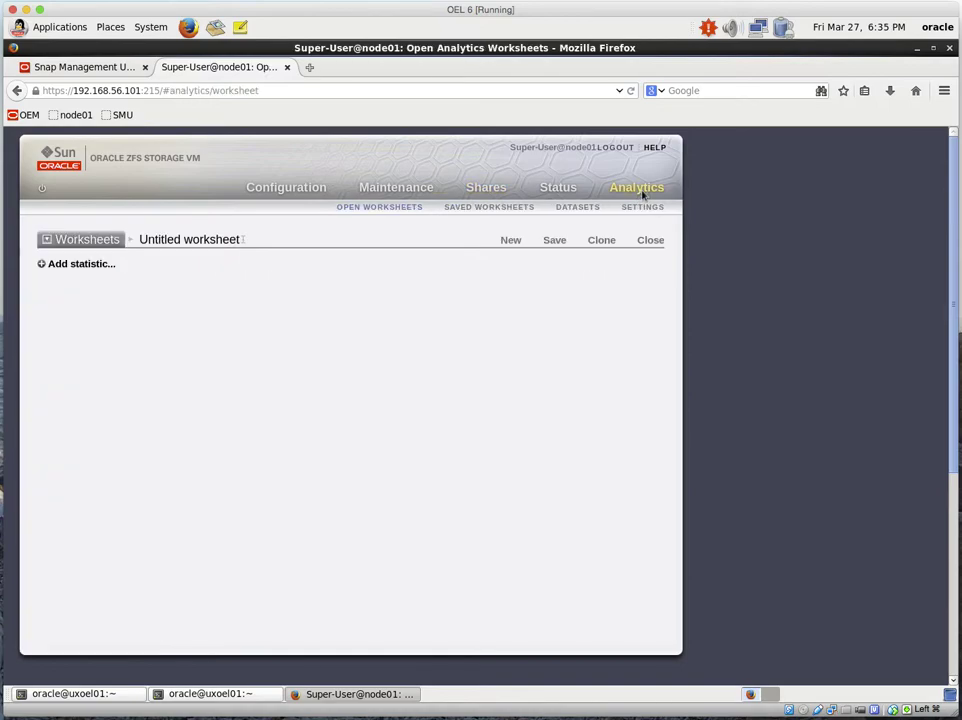
pyautogui.click(42, 264)
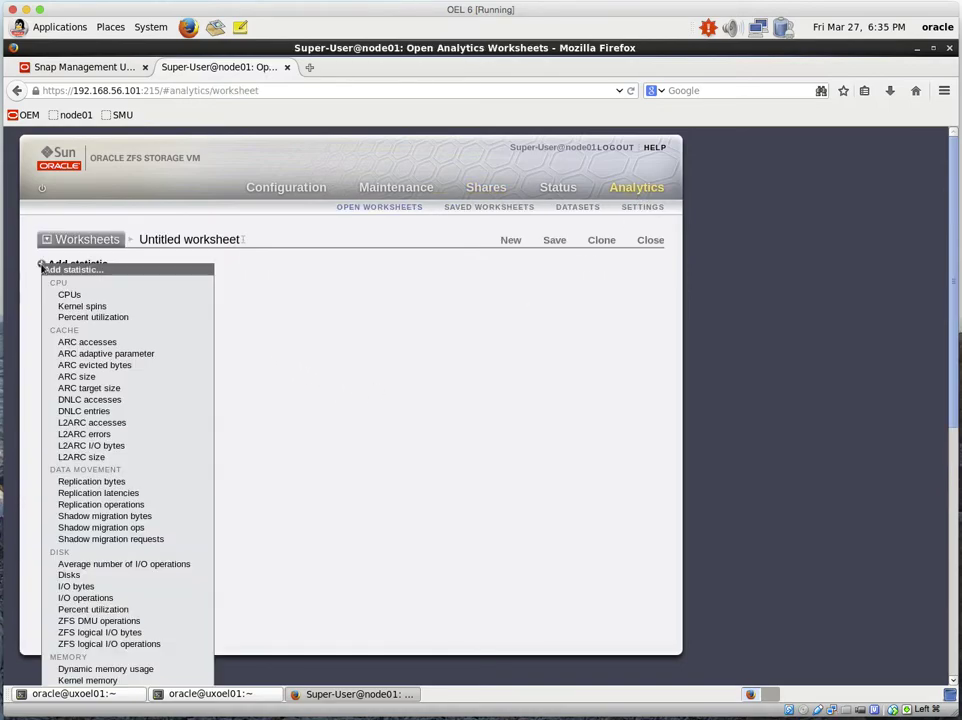
pyautogui.scroll(-8, 156, 430)
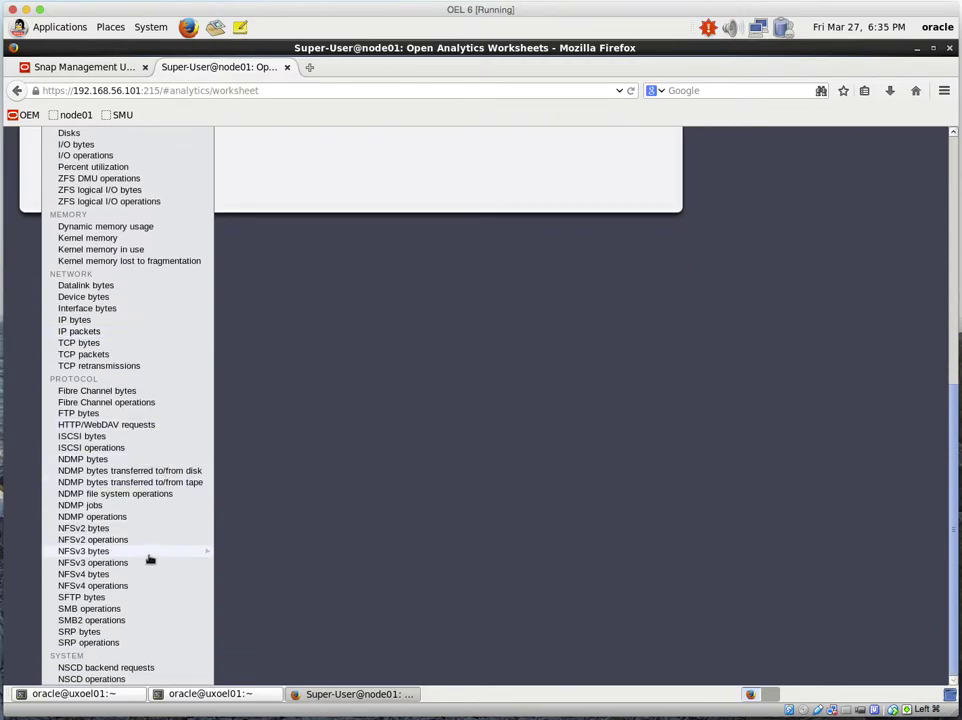
pyautogui.moveTo(145, 567)
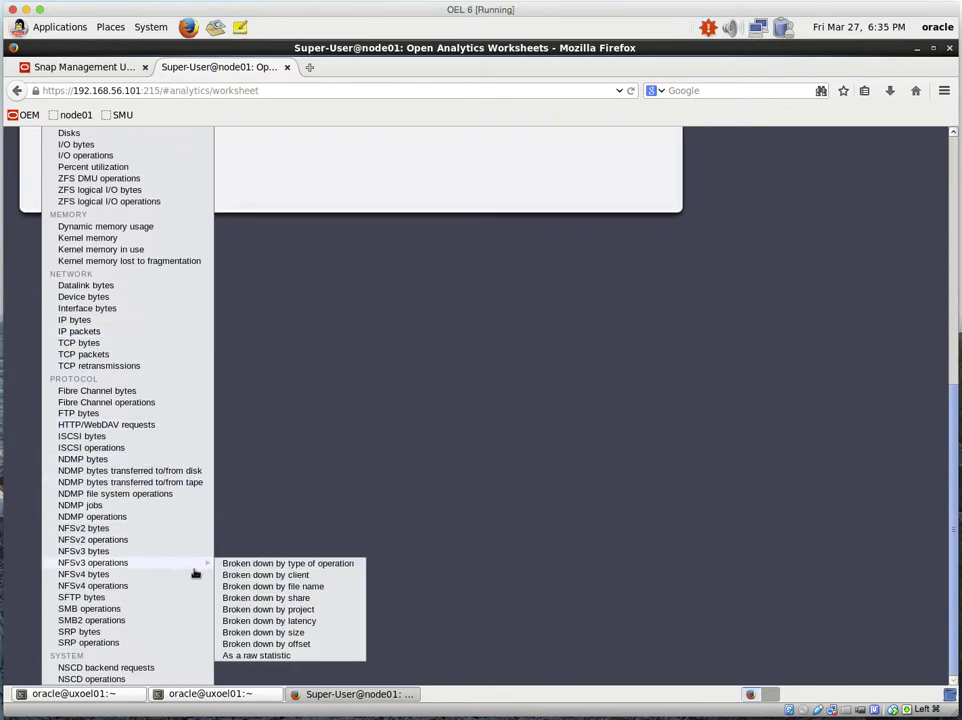
pyautogui.click(315, 588)
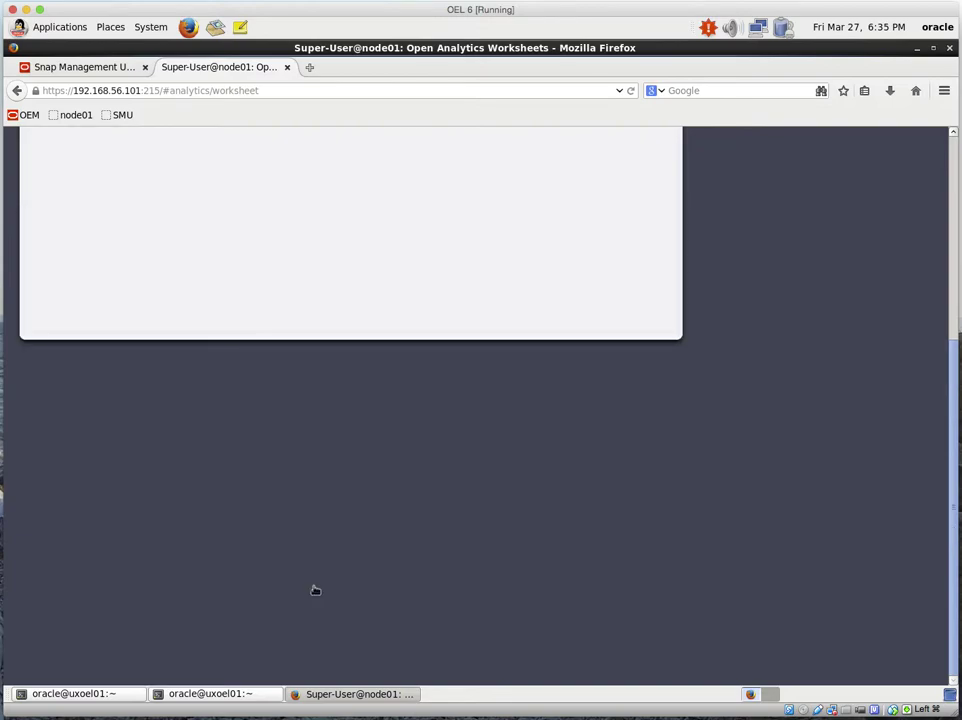
pyautogui.scroll(5, 366, 278)
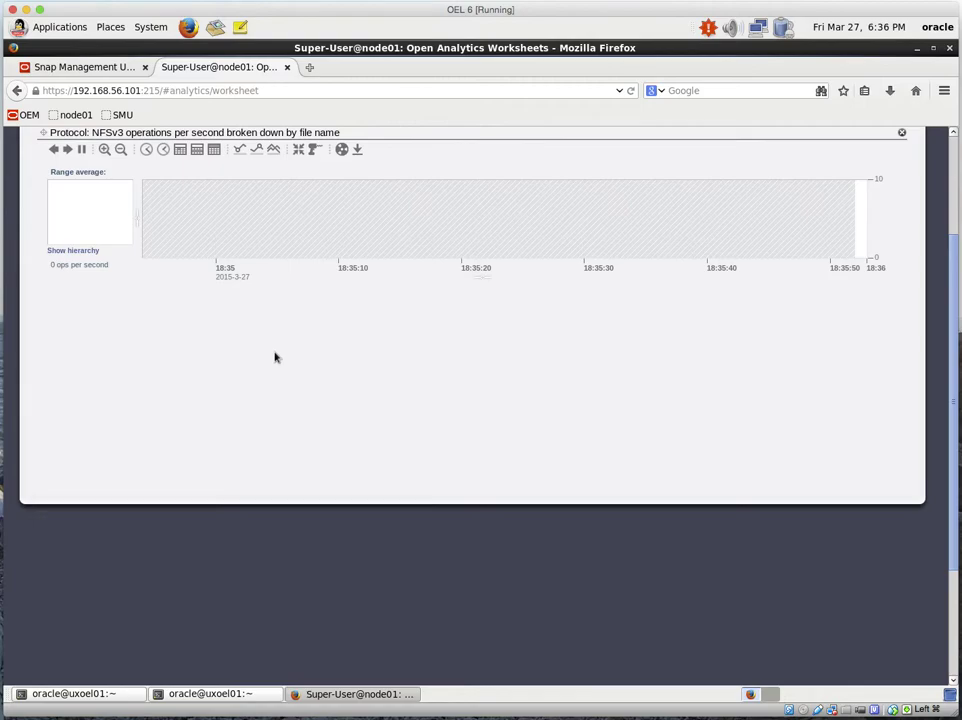
pyautogui.scroll(1, 275, 357)
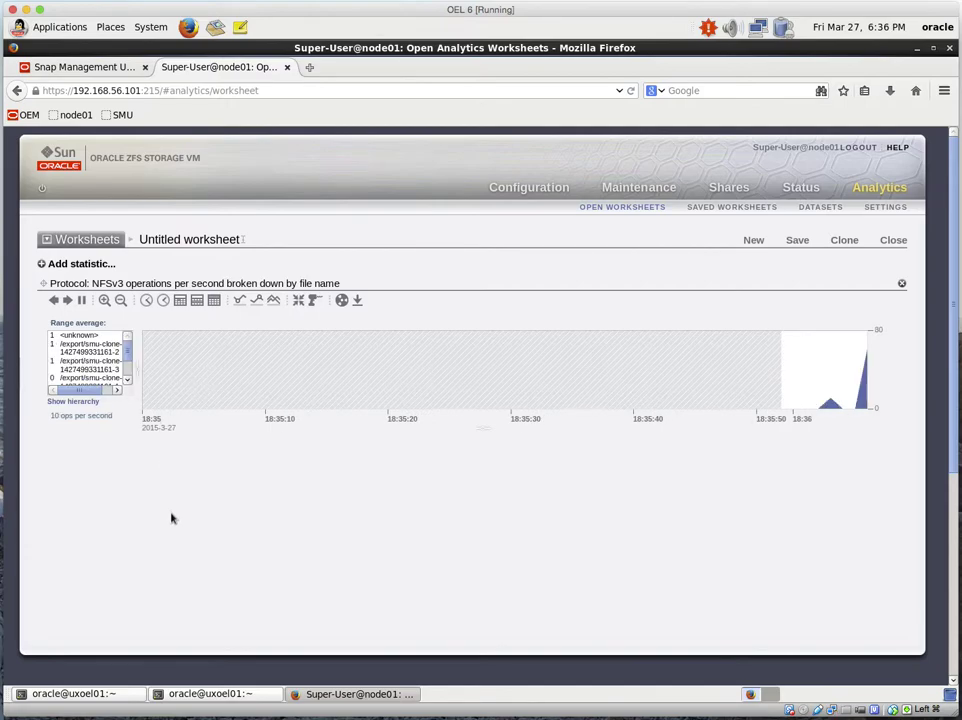
# Step: Examine the NFSv3 range averages by file, recheck the clone task in Snap Management Utility, and remove the statistic from the worksheet
pyautogui.moveTo(129, 355); pyautogui.dragTo(129, 368)
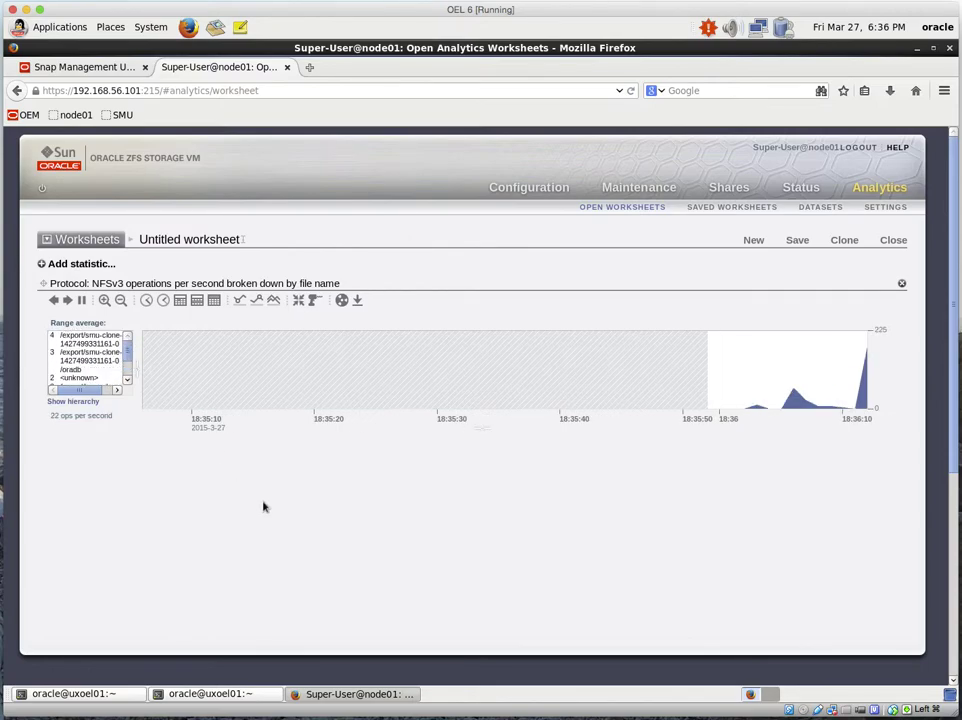
pyautogui.click(96, 68)
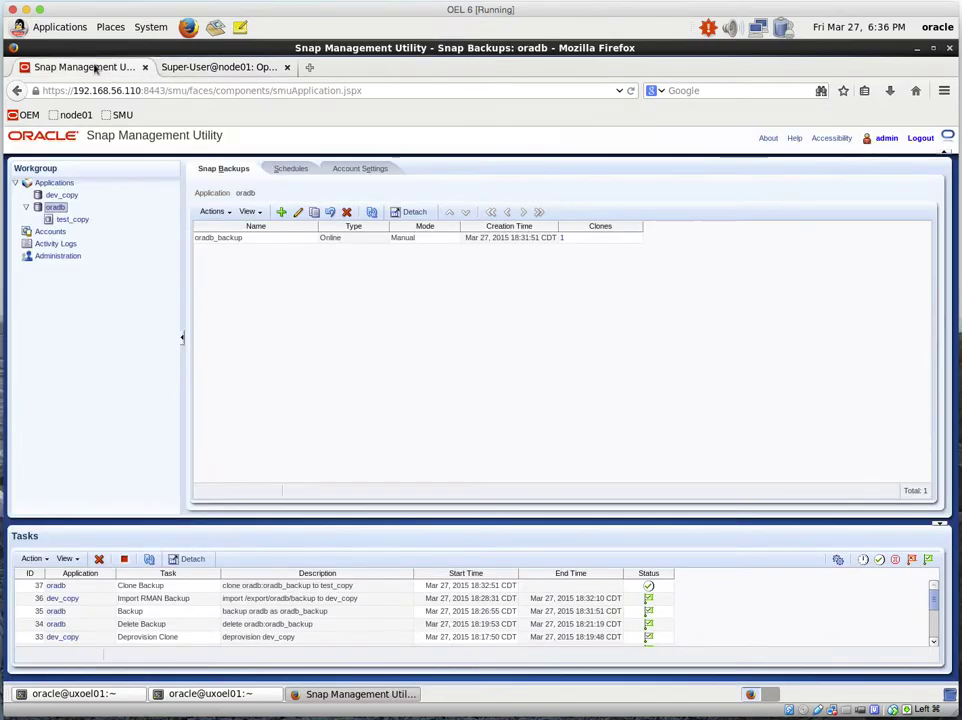
pyautogui.click(220, 68)
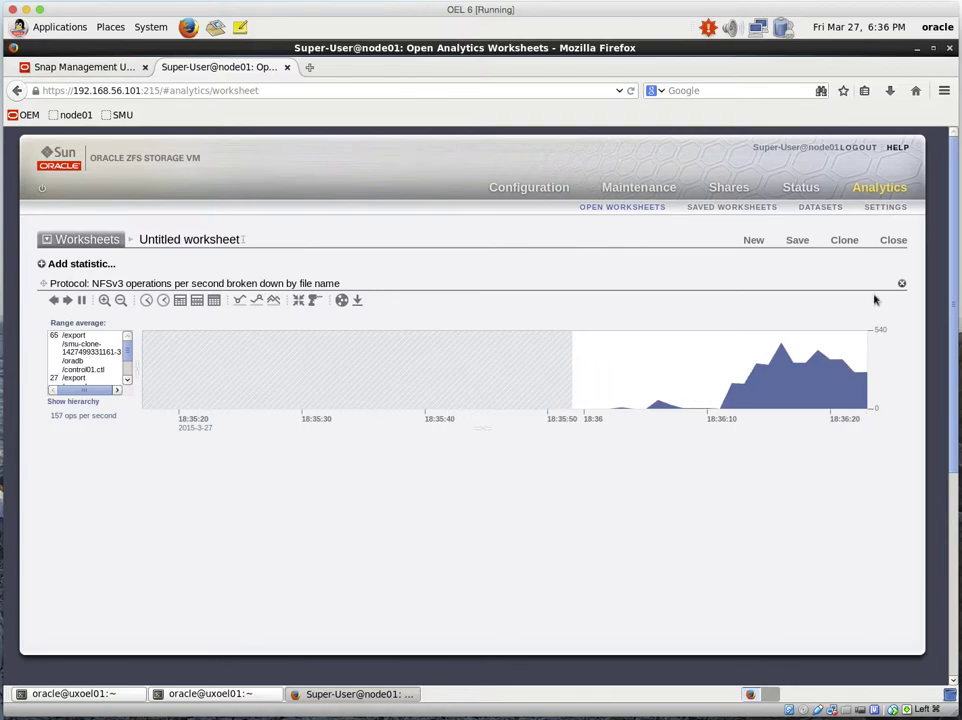
pyautogui.click(902, 286)
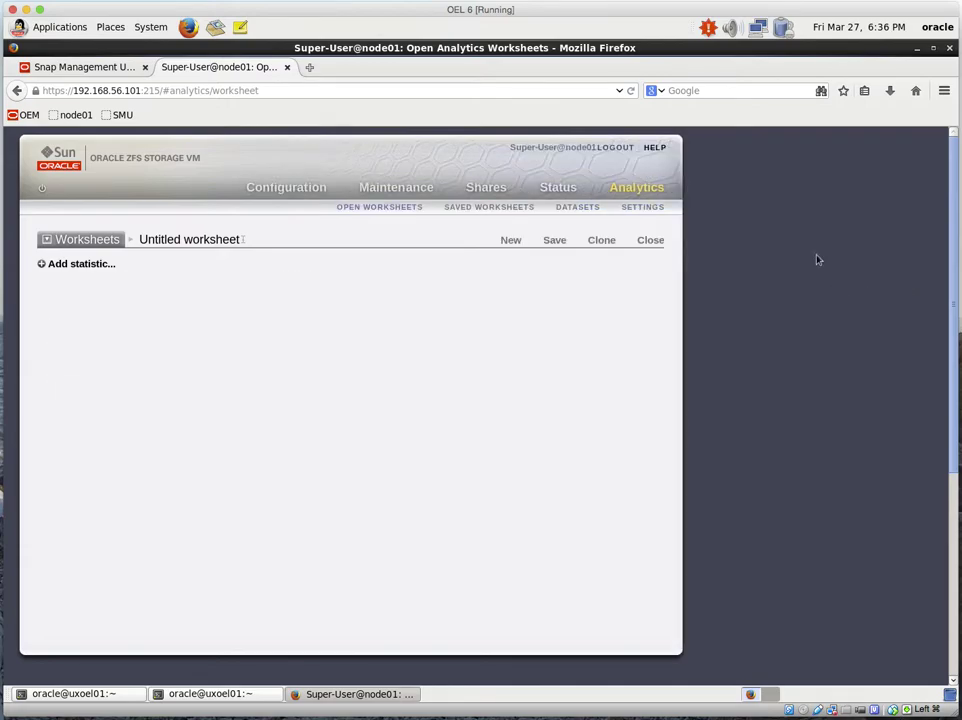
pyautogui.click(490, 189)
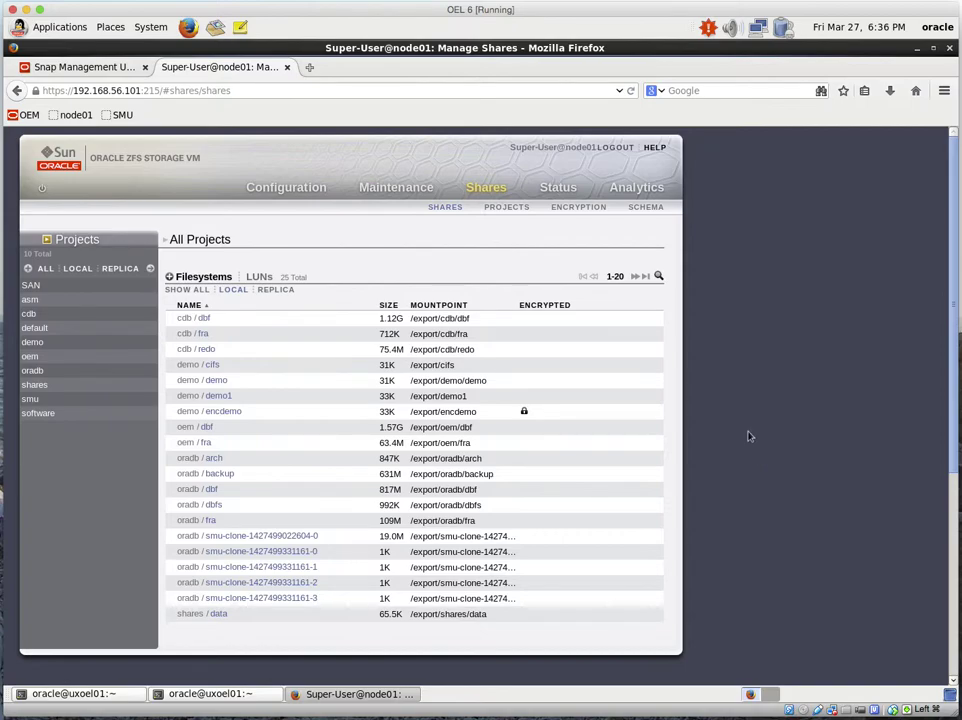
pyautogui.click(558, 189)
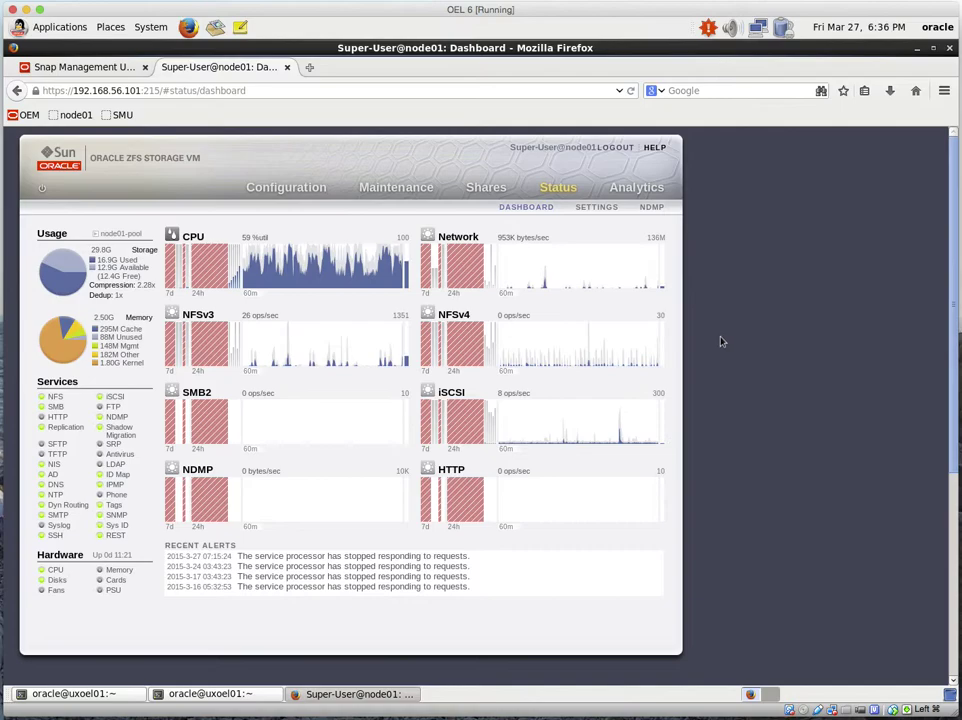
pyautogui.click(488, 189)
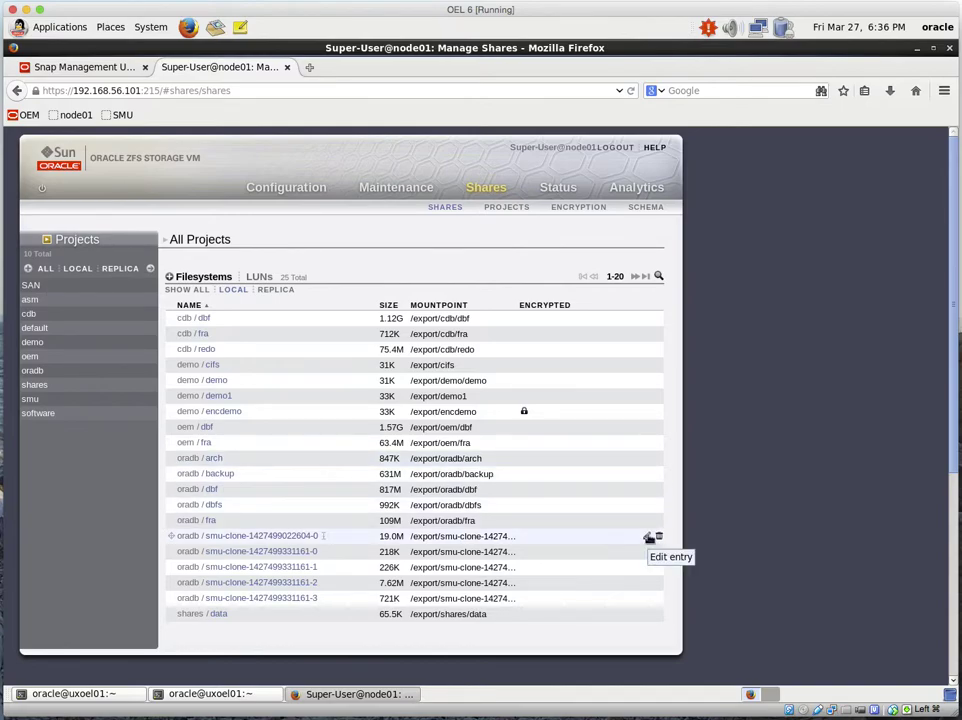
pyautogui.click(648, 538)
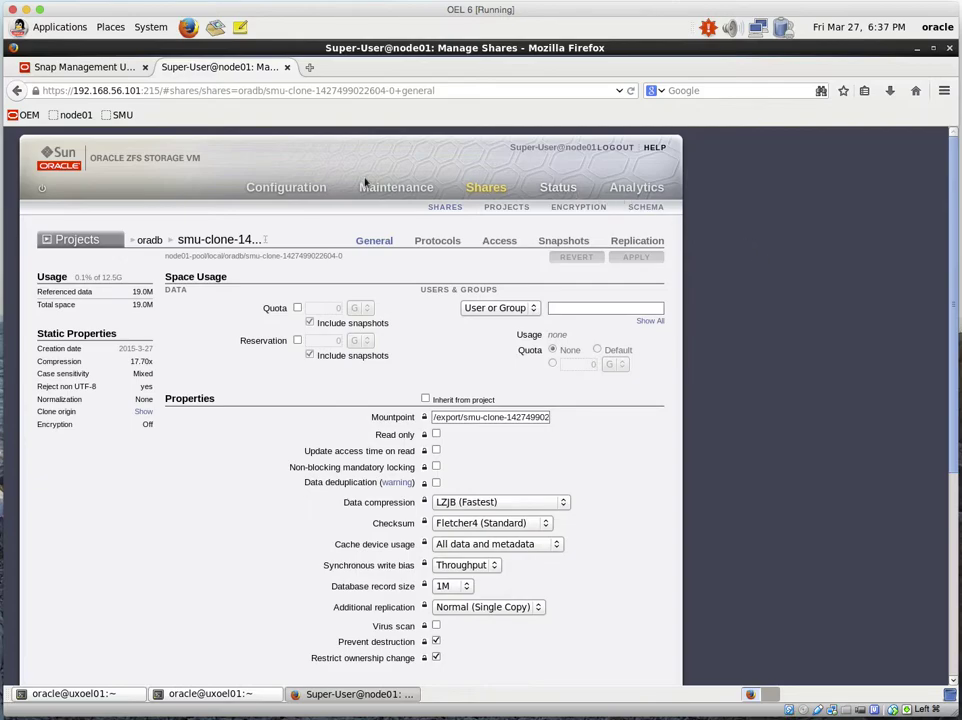
# Step: Monitor the Clone Backup task in Snap Management Utility and the activity on the ZFS Storage status dashboard
pyautogui.click(80, 66)
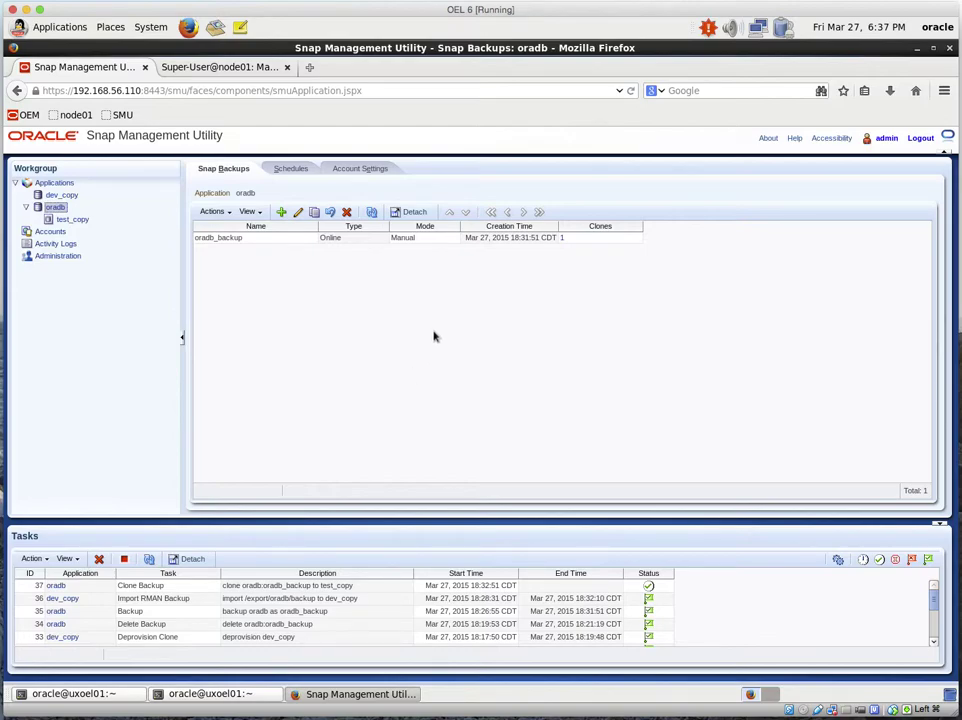
pyautogui.click(222, 67)
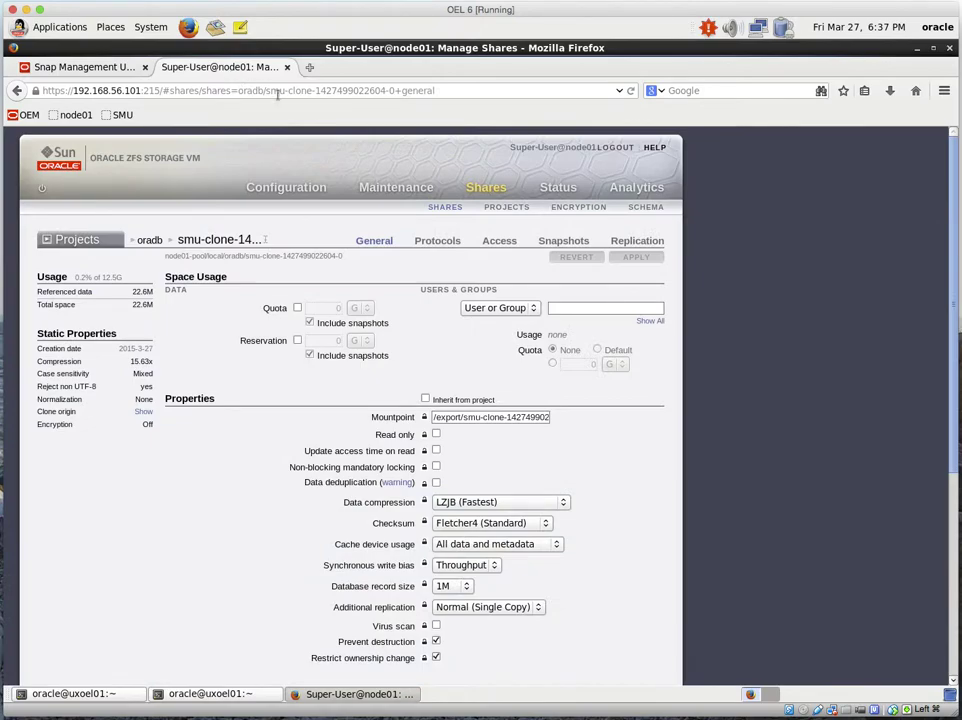
pyautogui.click(558, 187)
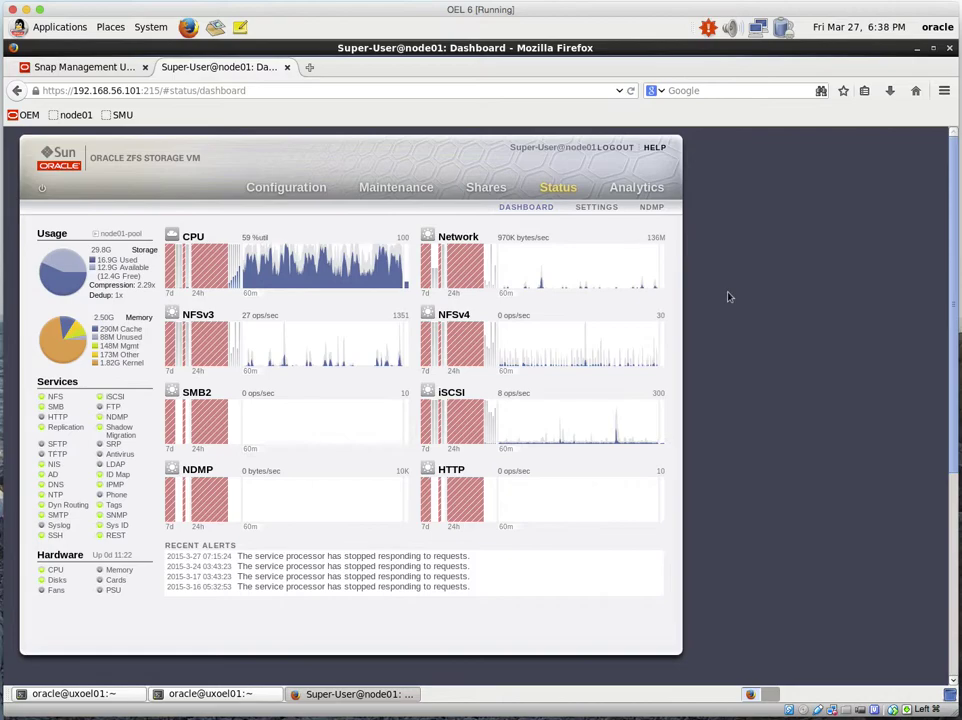
pyautogui.click(92, 70)
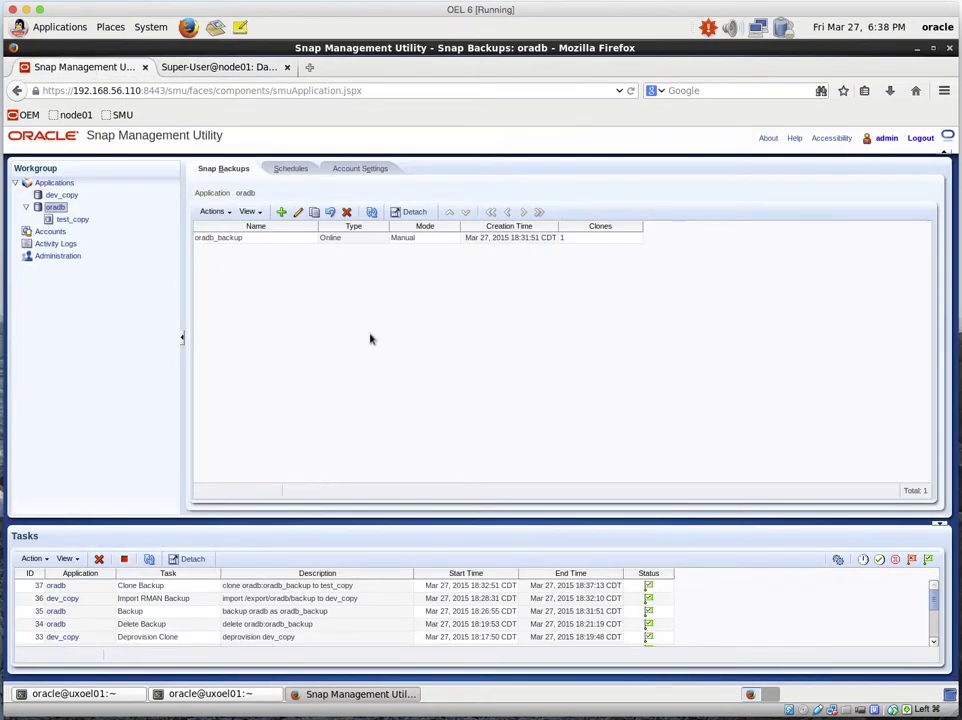
# Step: Switch to the terminal and list the running database instances with ps -ef |grep pmon
pyautogui.click(226, 693)
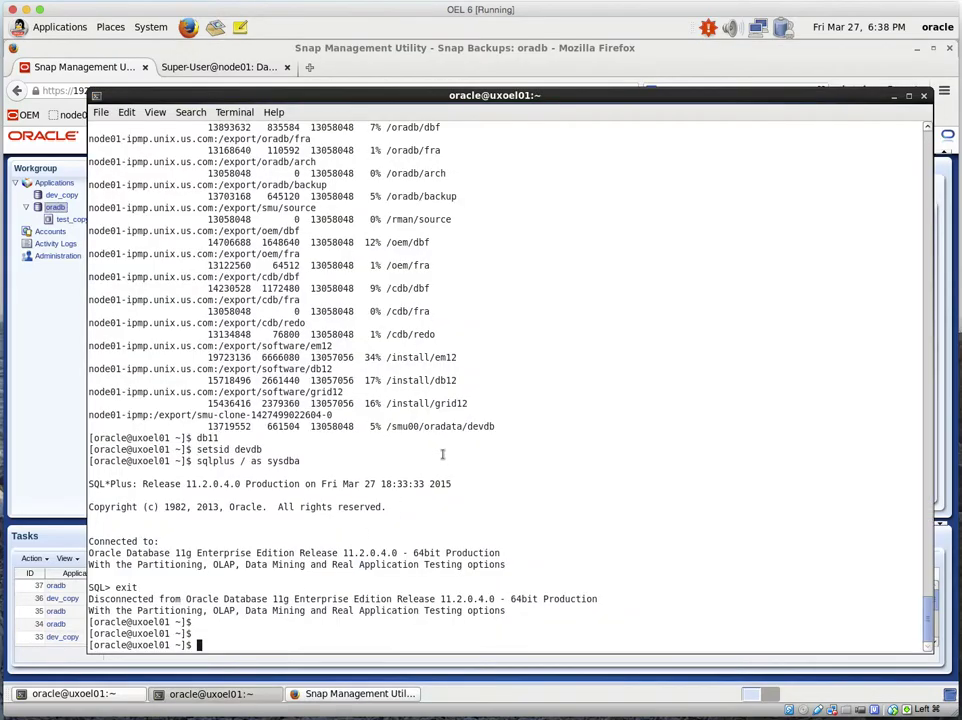
pyautogui.write('ps -ef |grep pmon')
pyautogui.press('Return')
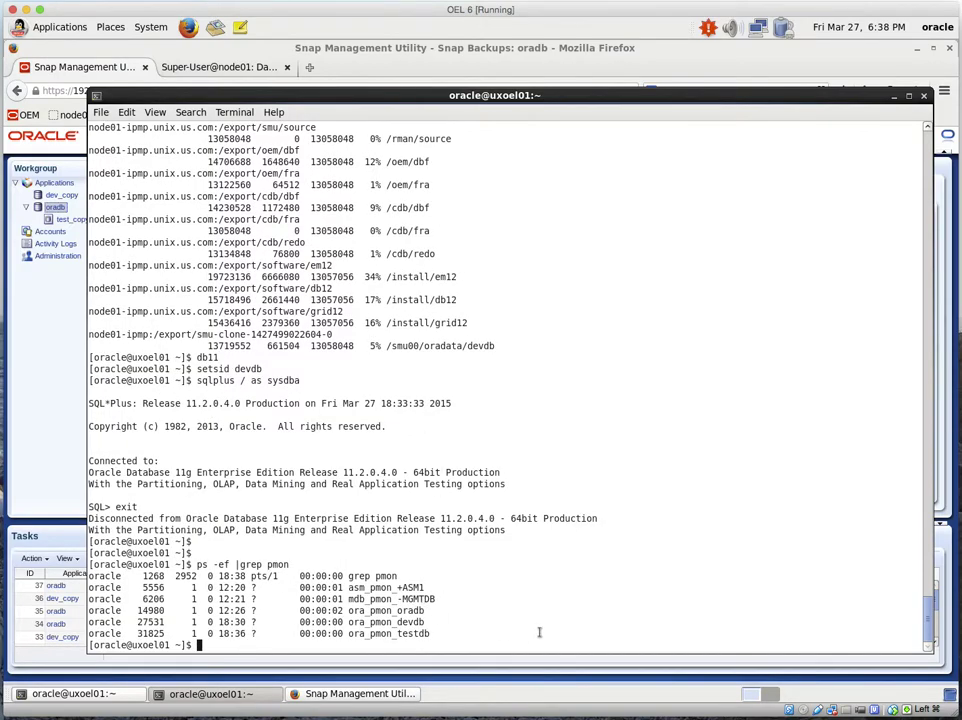
# Step: Set the session to the new clone with setsid testdb, test the connection with sqlplus / as sysdba, and exit
pyautogui.write('setsid testdb')
pyautogui.press('Return')
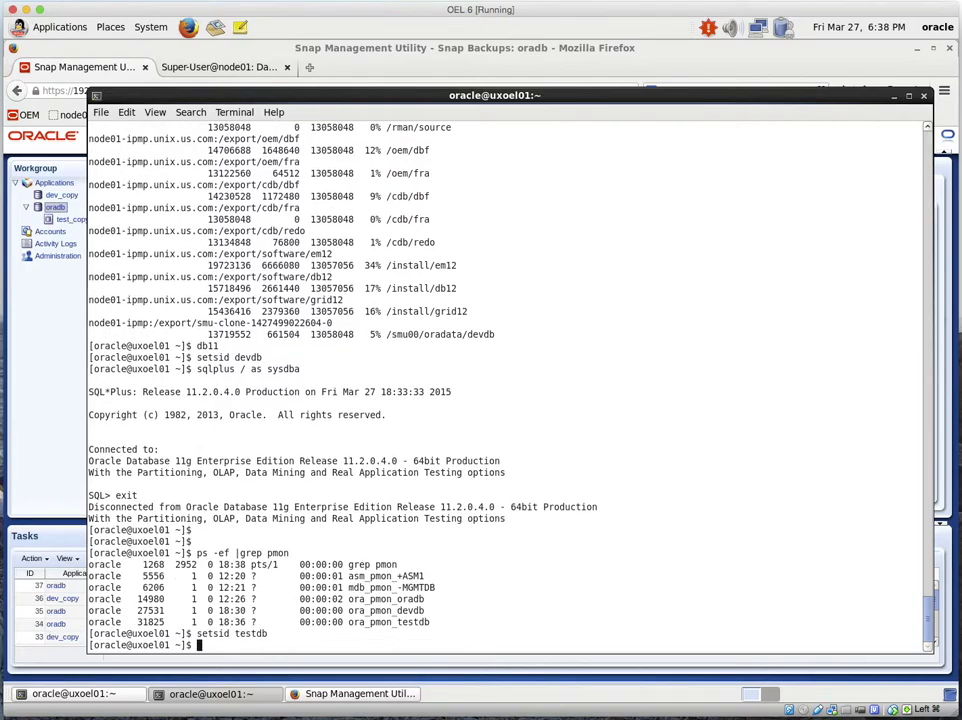
pyautogui.write('sqlplus / as sysdba')
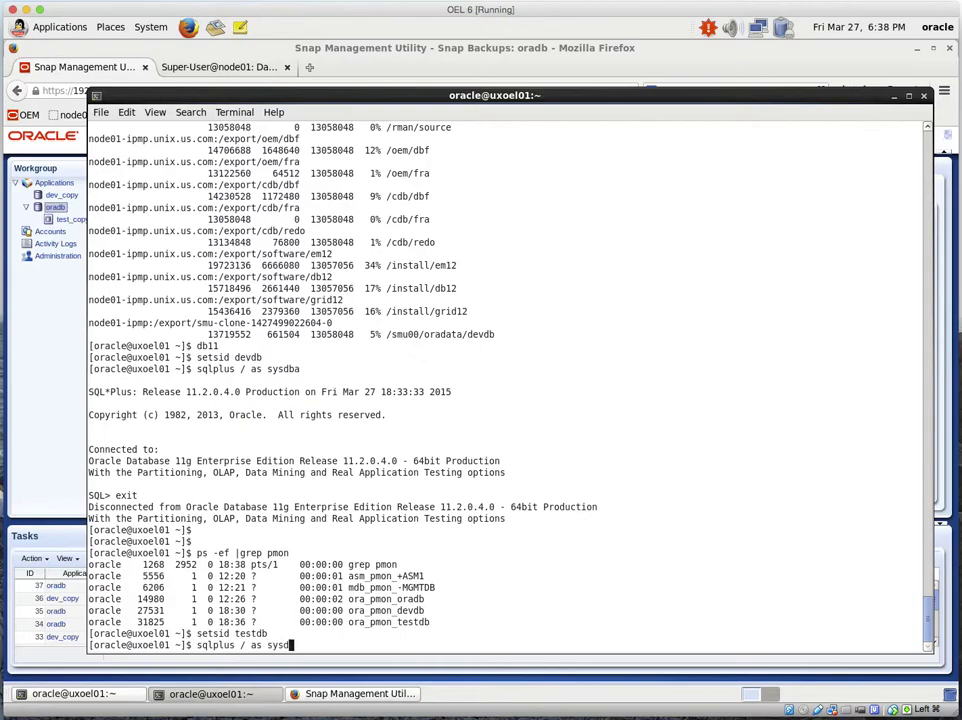
pyautogui.press('Return')
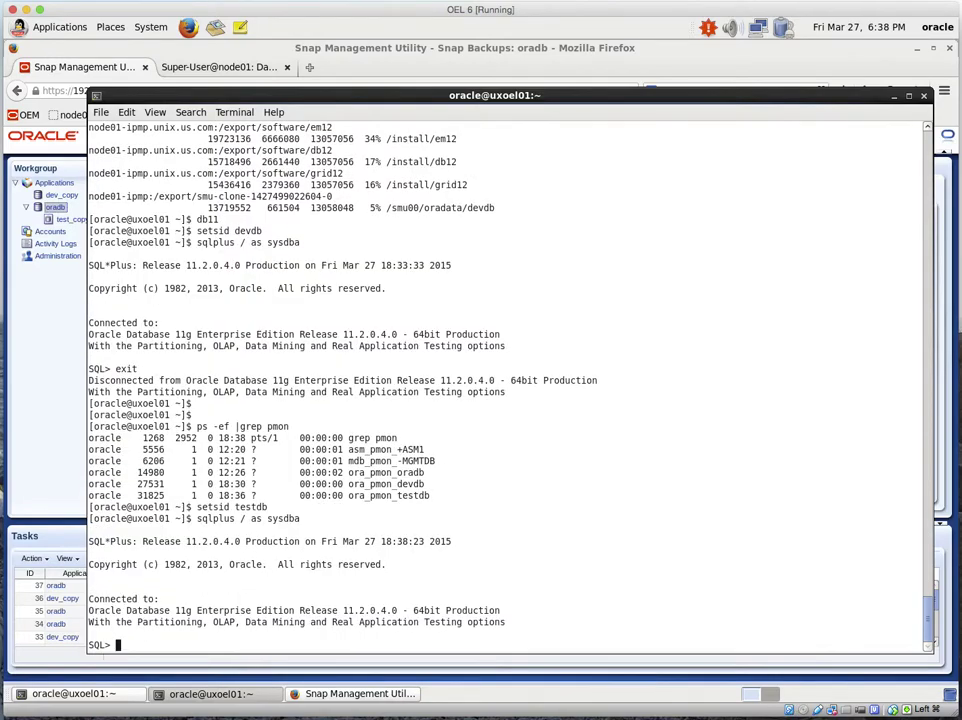
pyautogui.write('exit')
pyautogui.press('Return')
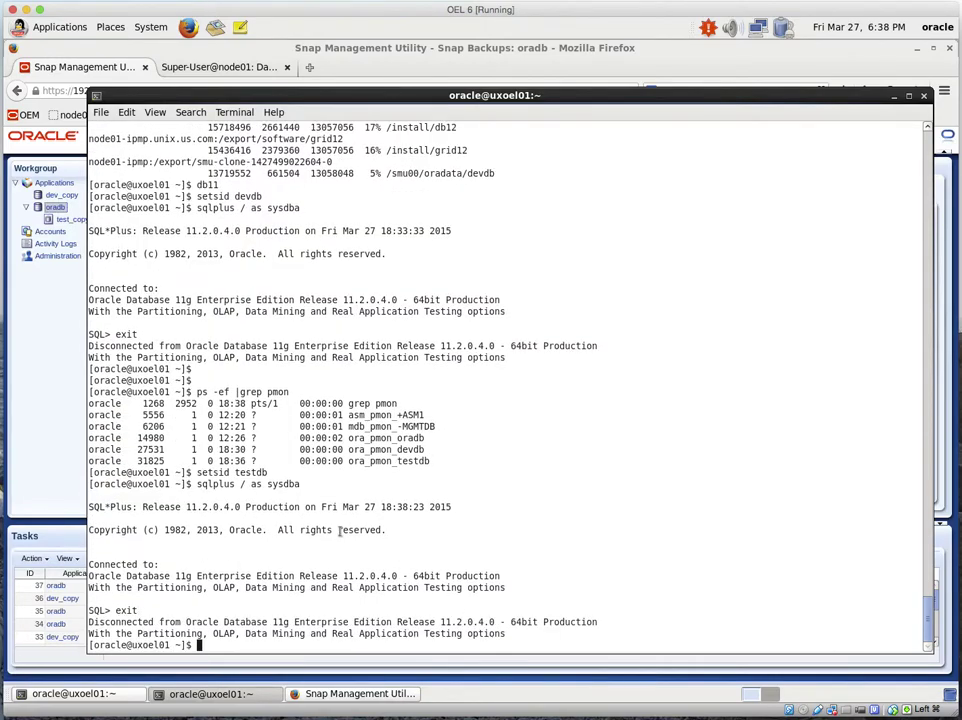
# Step: Switch back to Firefox, review the ZFS Storage dashboard and the clone shares' sizes, and return to Snap Management Utility
pyautogui.click(63, 402)
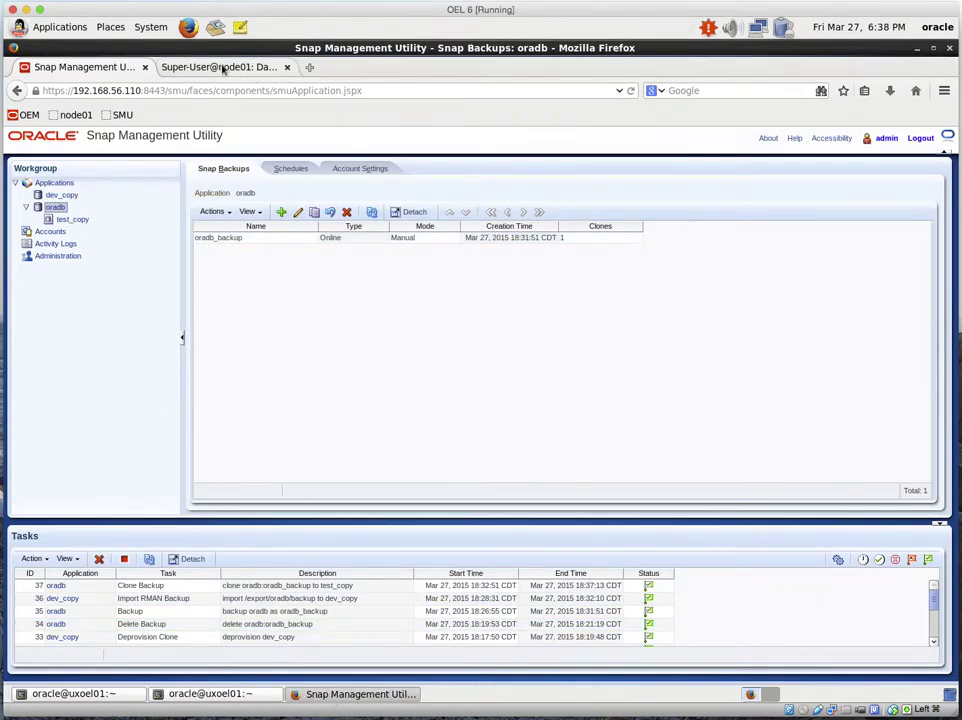
pyautogui.click(221, 68)
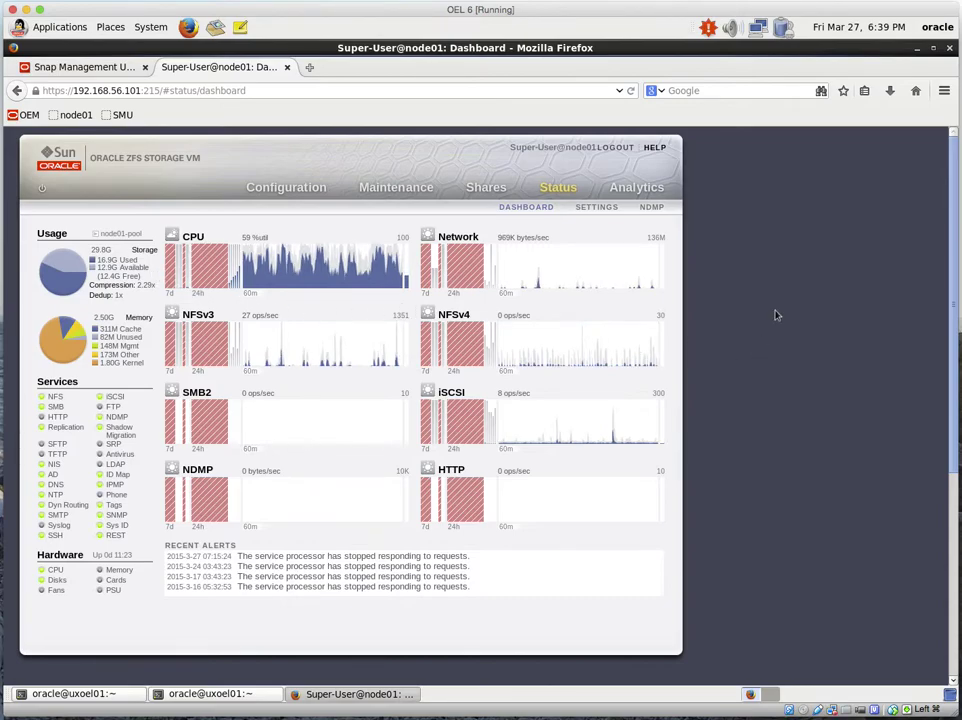
pyautogui.click(500, 190)
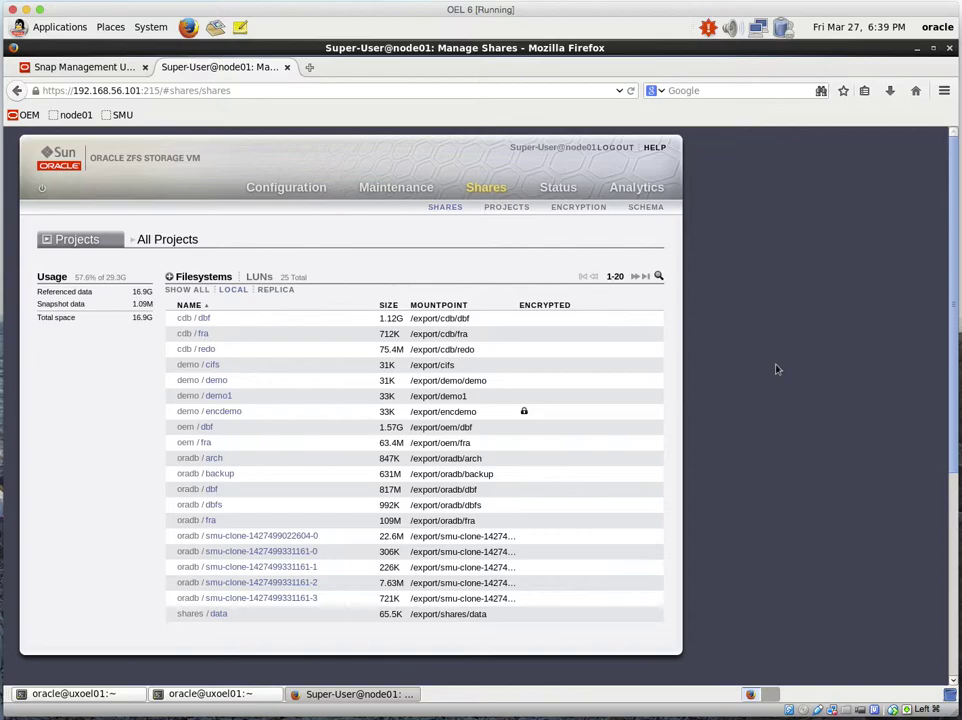
pyautogui.click(118, 72)
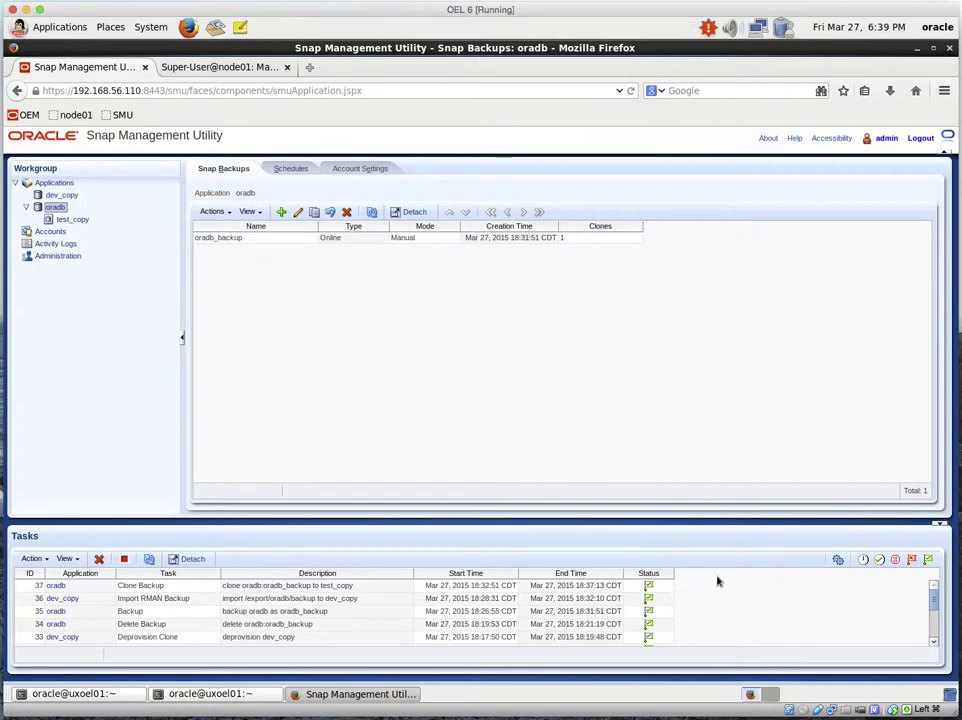